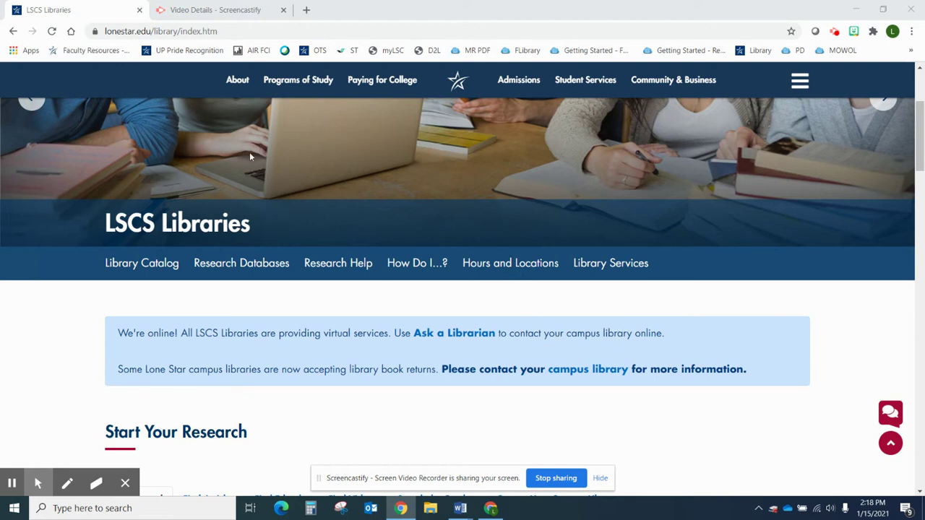
Step: Open the Research Databases page from the LSCS Libraries home page
scroll(245, 159, down, 1)
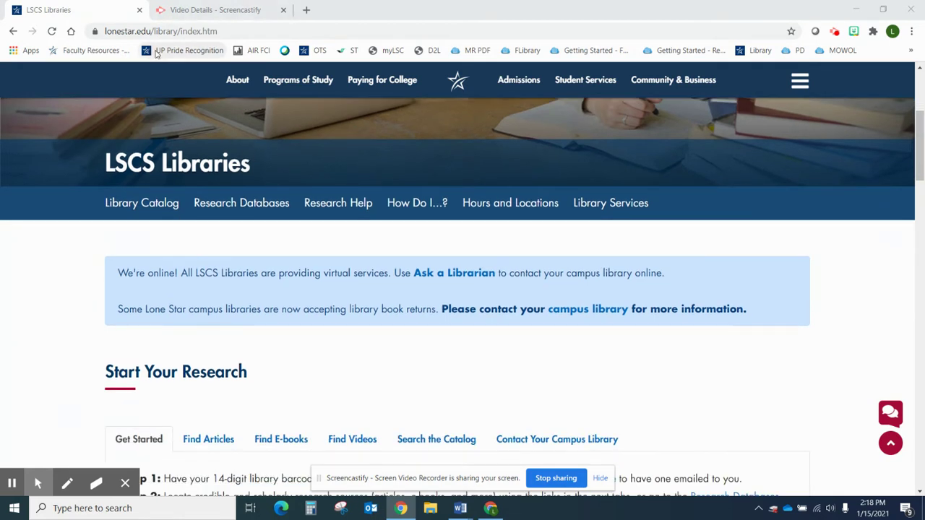
scroll(210, 122, up, 4)
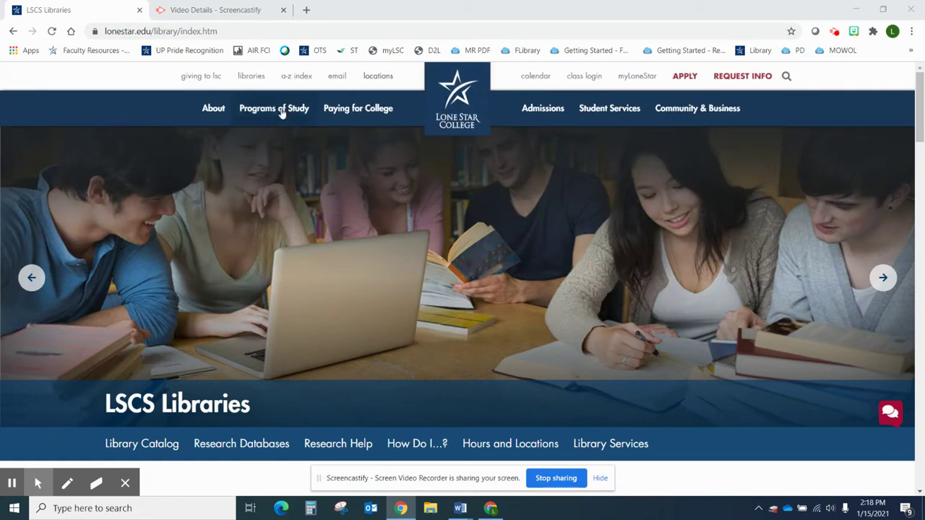
scroll(393, 250, down, 3)
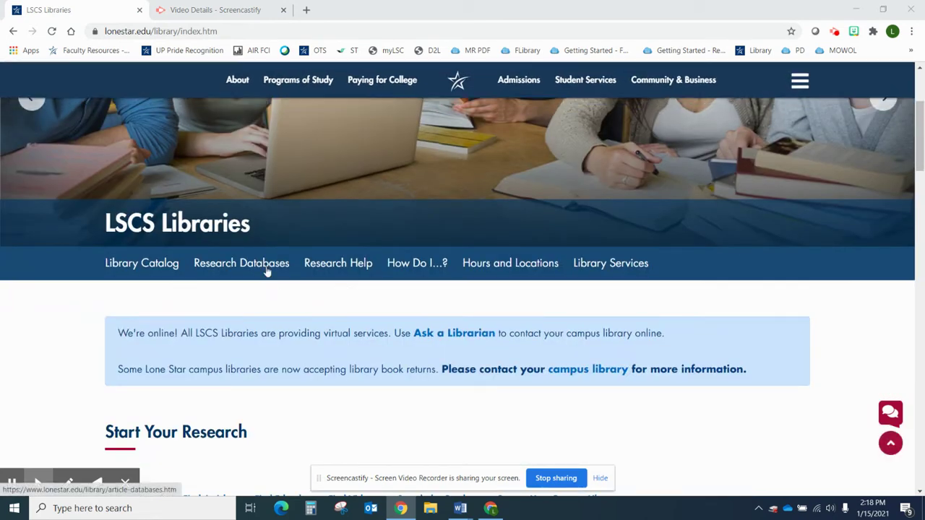
click(242, 263)
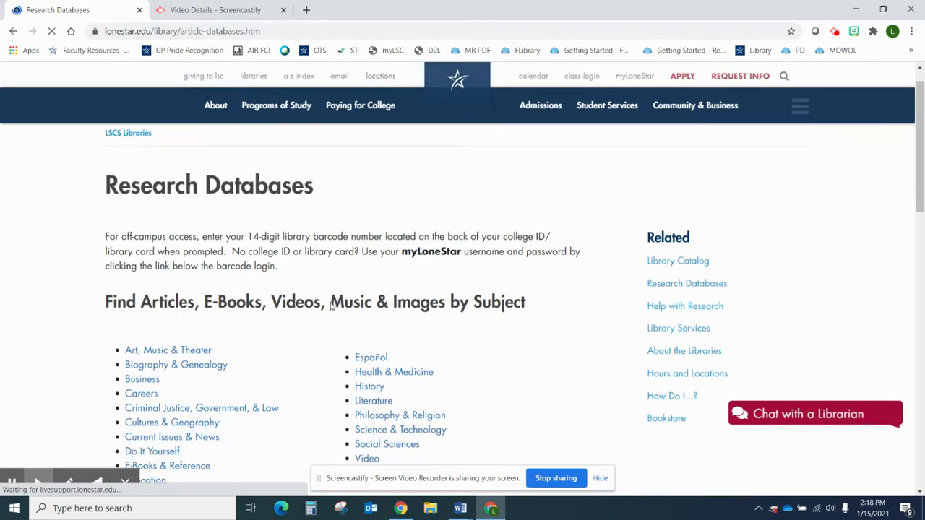
Step: Open the Criminal Justice, Government, & Law subject and expand its Articles section
scroll(372, 325, down, 1)
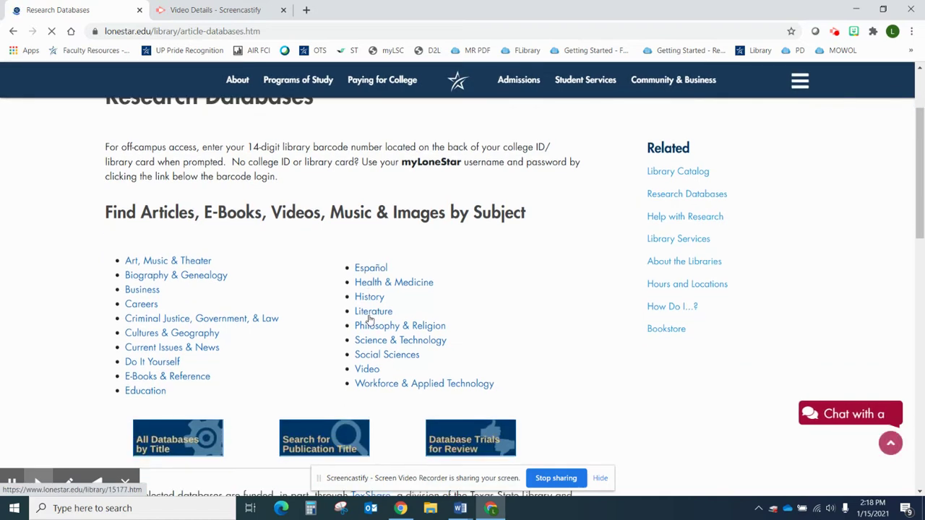
click(221, 322)
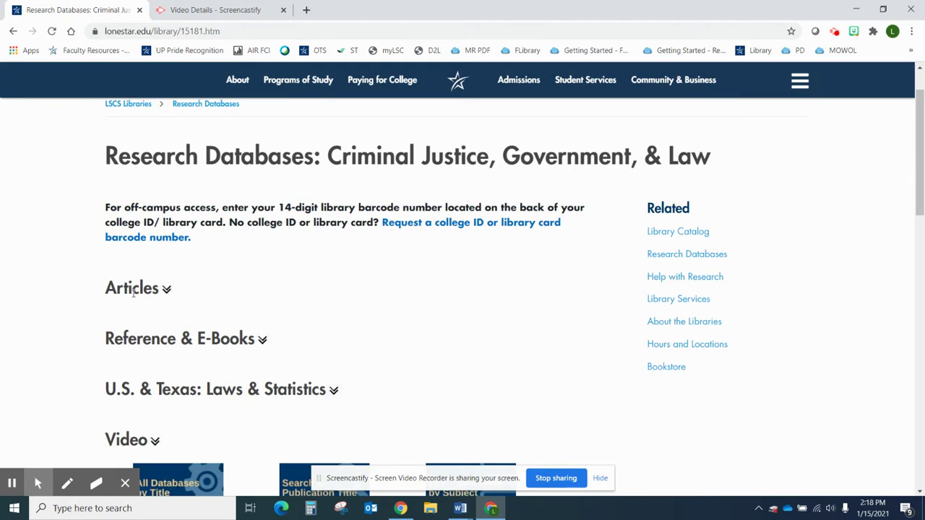
click(133, 288)
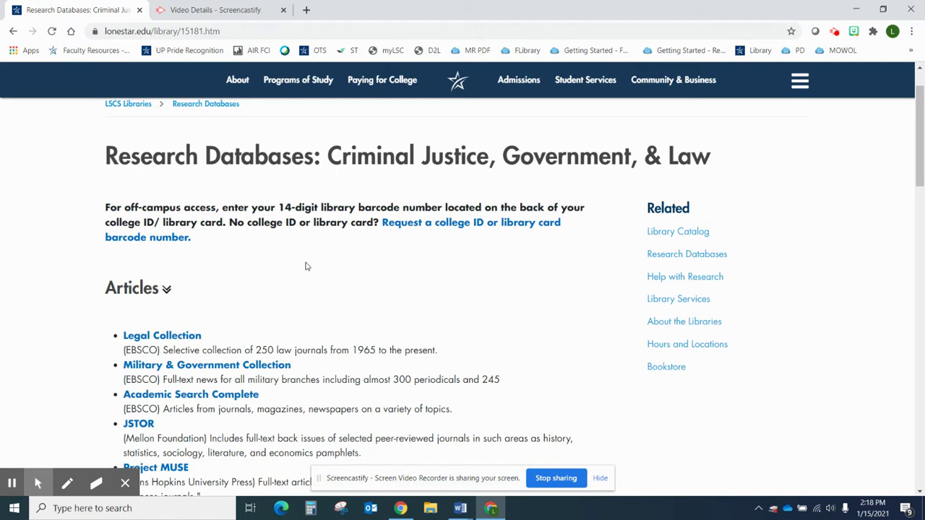
Step: Open the Academic Search Complete database from the article list and choose the myLoneStar username and password login
scroll(305, 267, down, 1)
scroll(225, 209, down, 1)
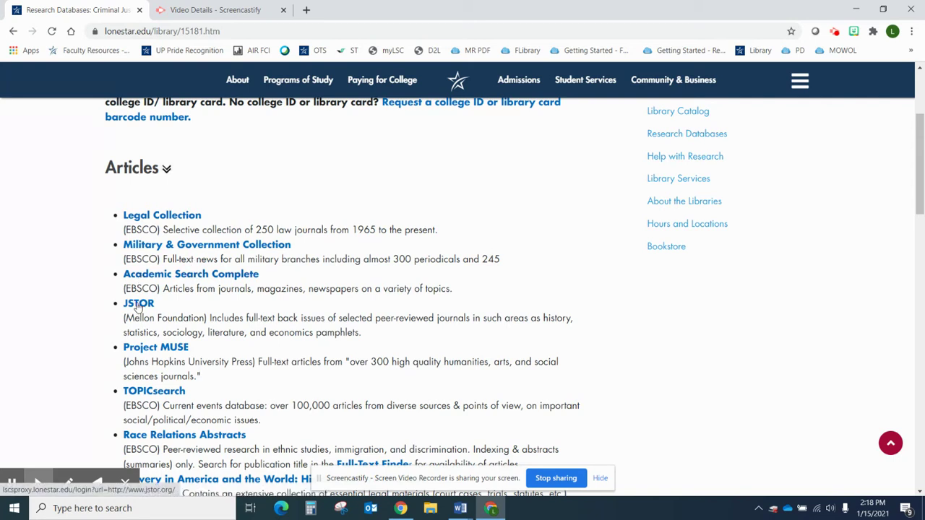
scroll(369, 310, down, 2)
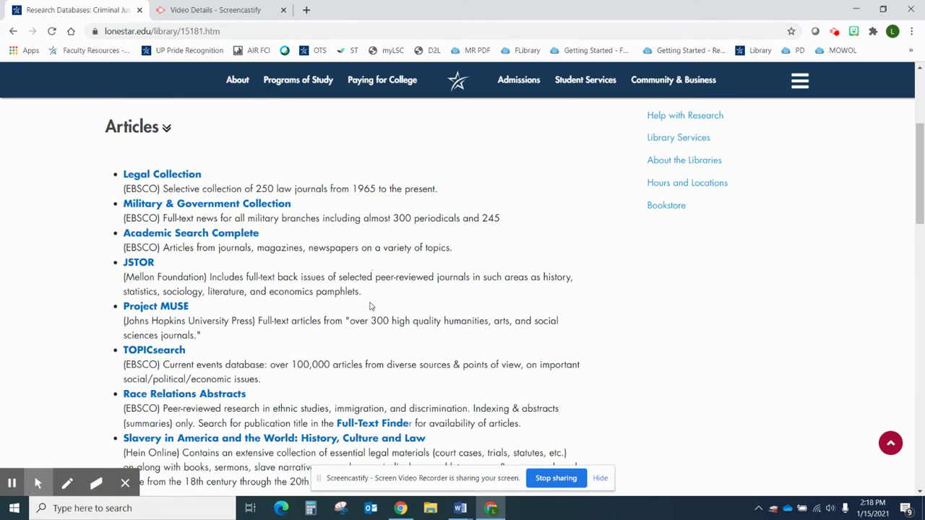
scroll(368, 354, up, 1)
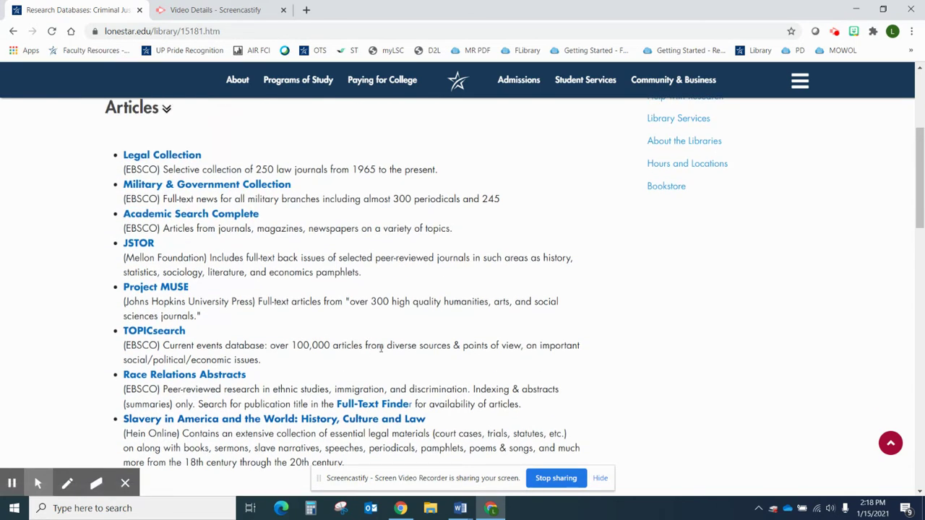
scroll(383, 350, up, 1)
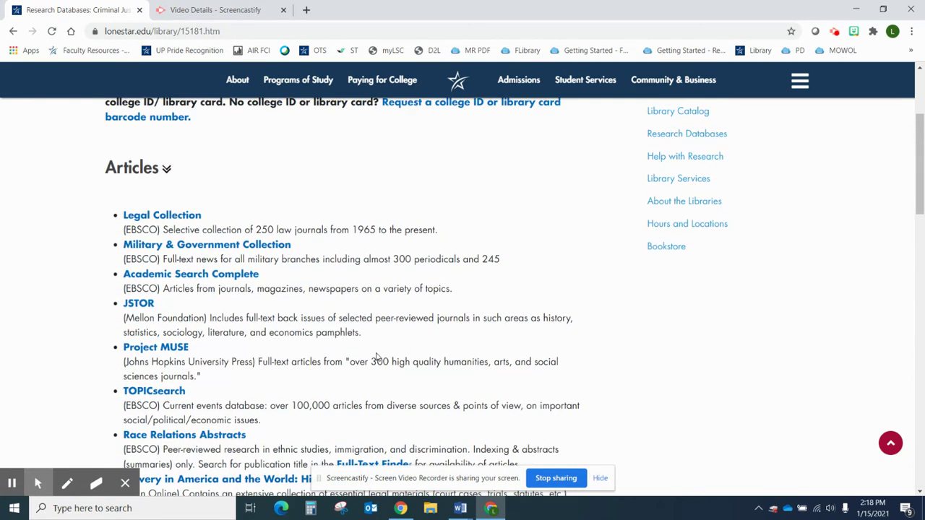
click(174, 275)
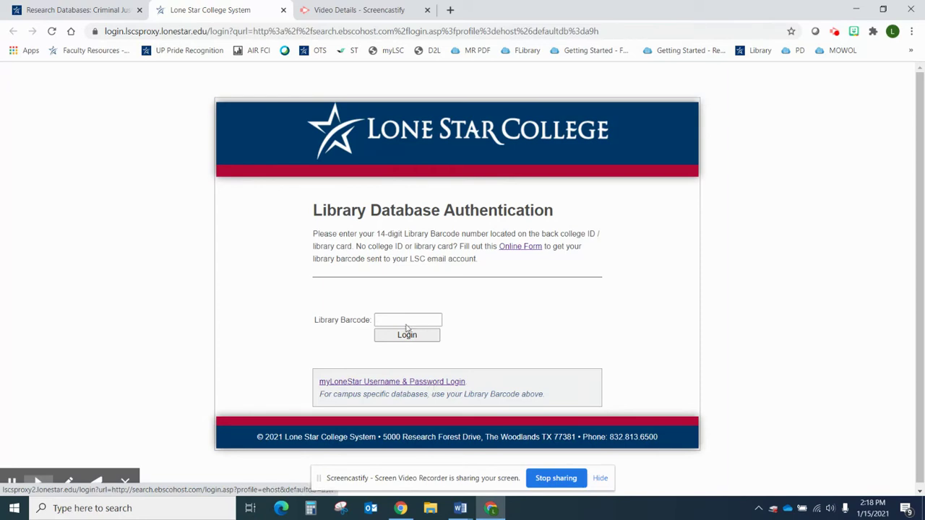
click(367, 383)
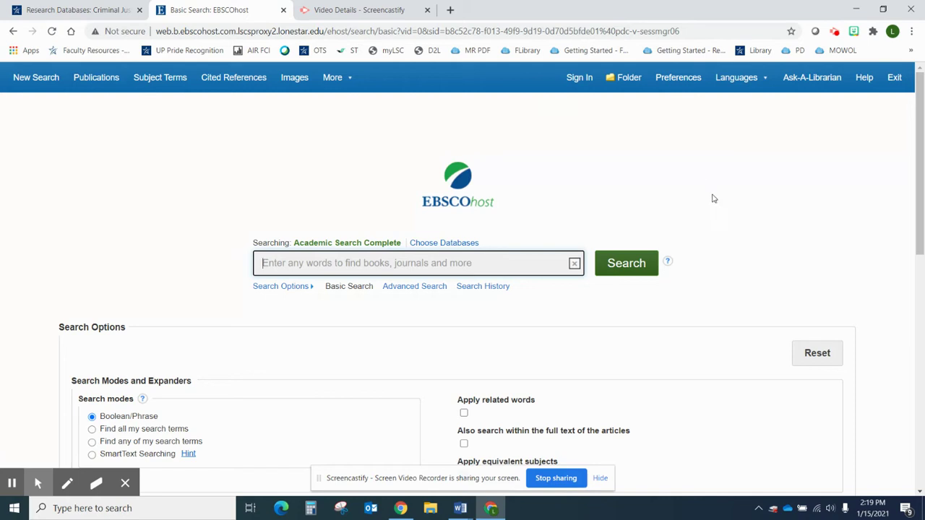
Step: Search Academic Search Complete for "United States Constitution"
scroll(764, 193, down, 1)
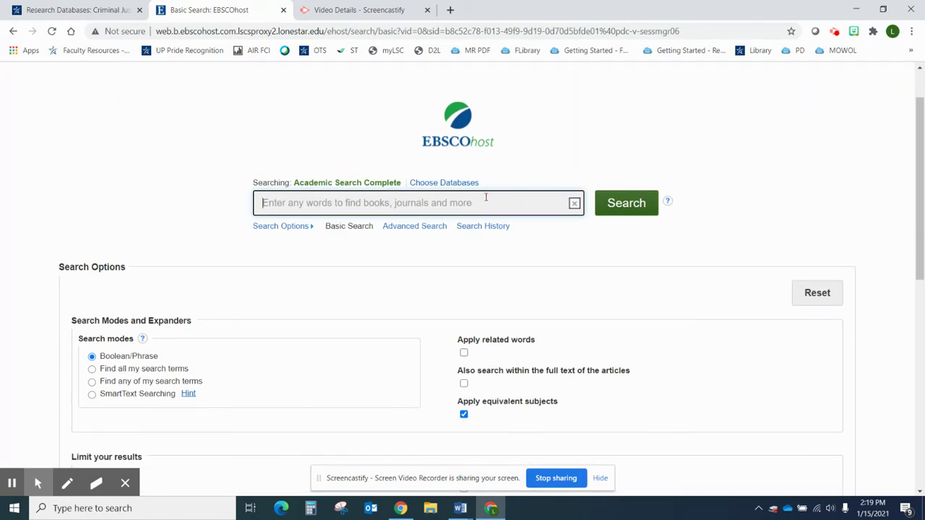
text(Unit)
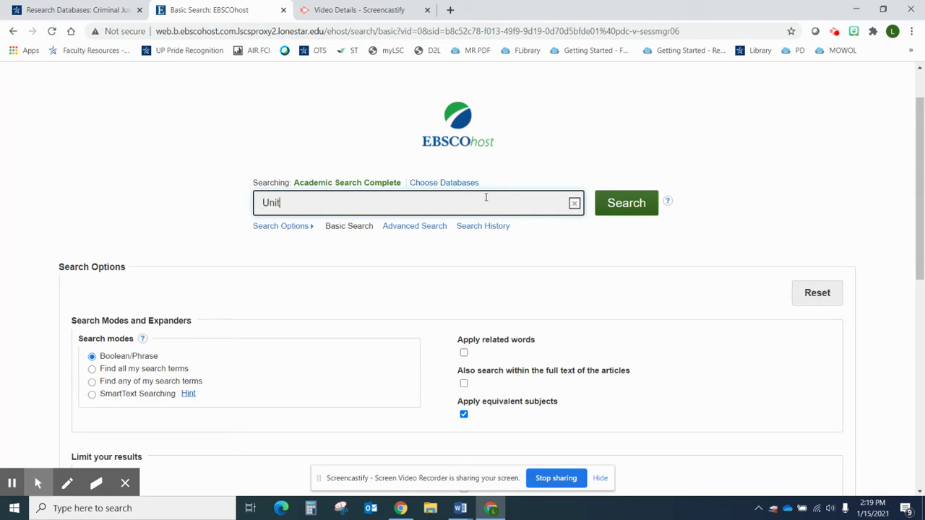
text(ed States Constit)
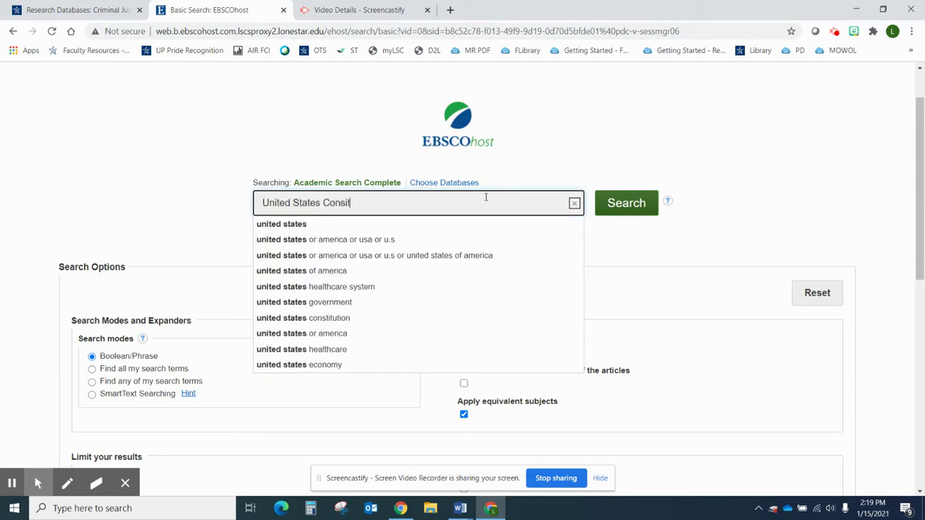
key(BackSpace)
key(BackSpace)
text(titution)
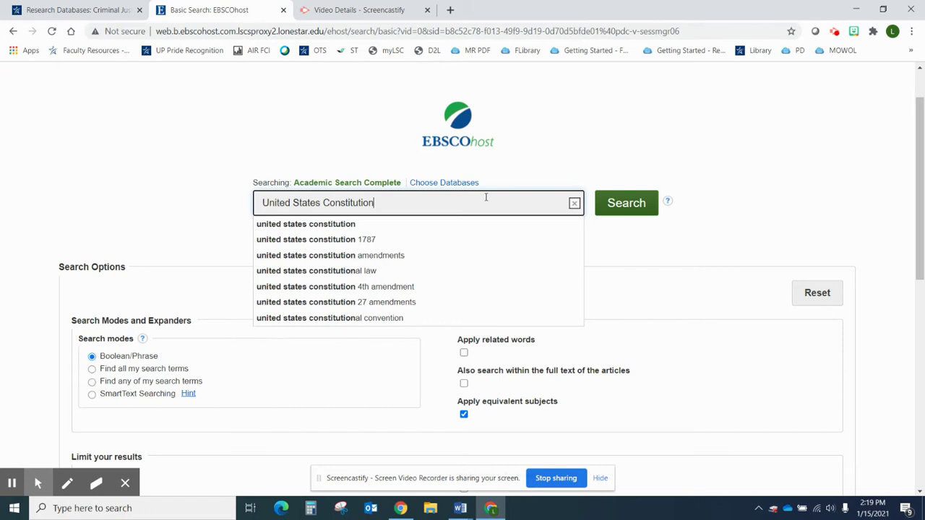
key(Return)
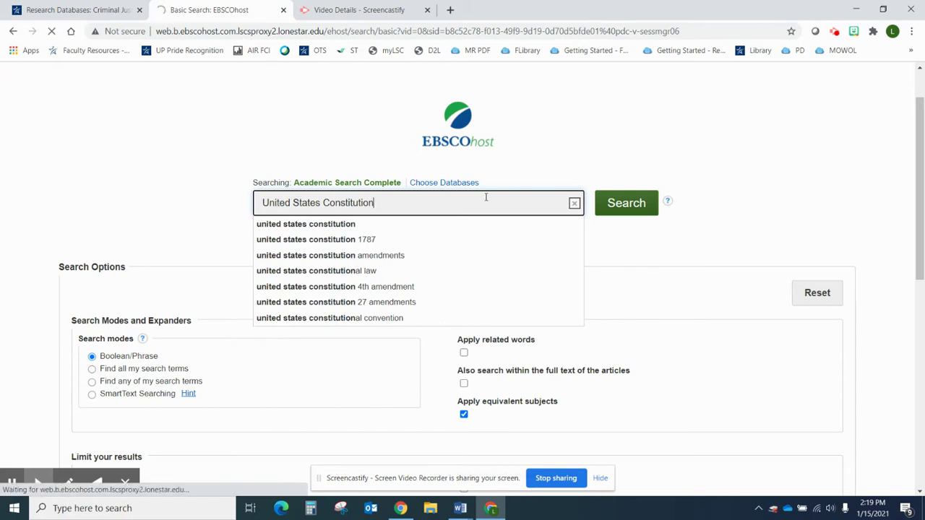
click(635, 205)
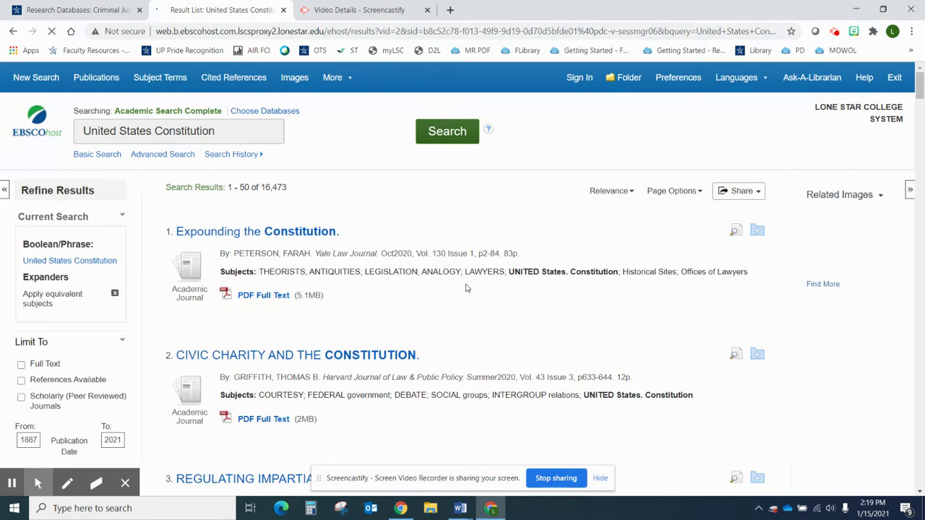
Step: Look through the first search results, checking titles, source publications, subjects and full-text availability
scroll(463, 290, down, 1)
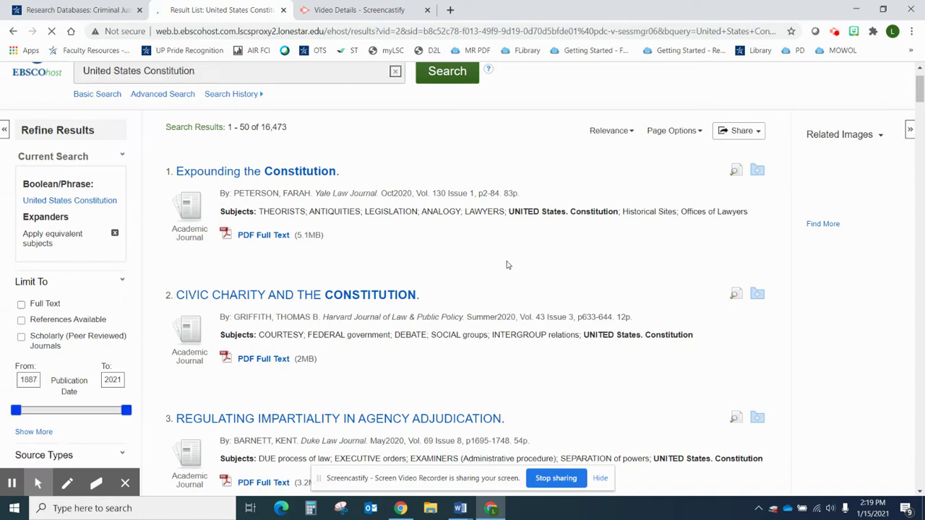
scroll(479, 252, down, 2)
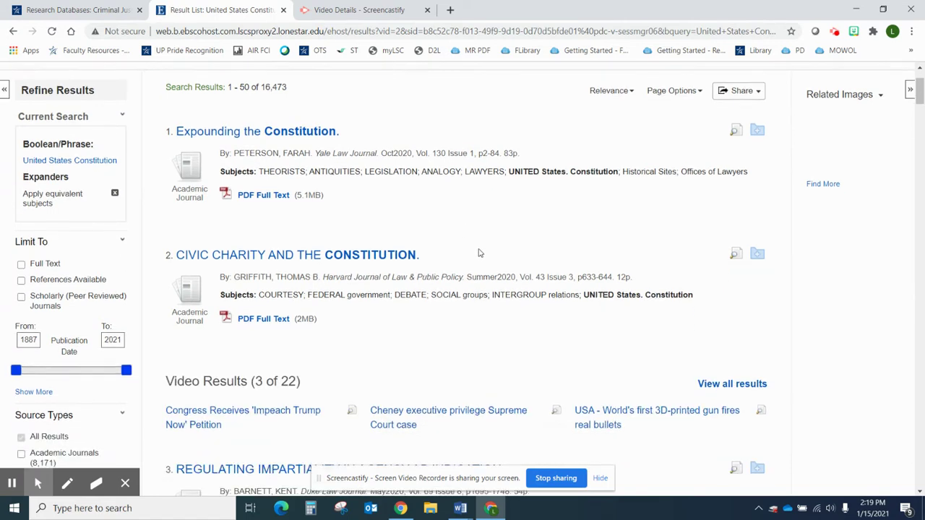
scroll(477, 249, down, 5)
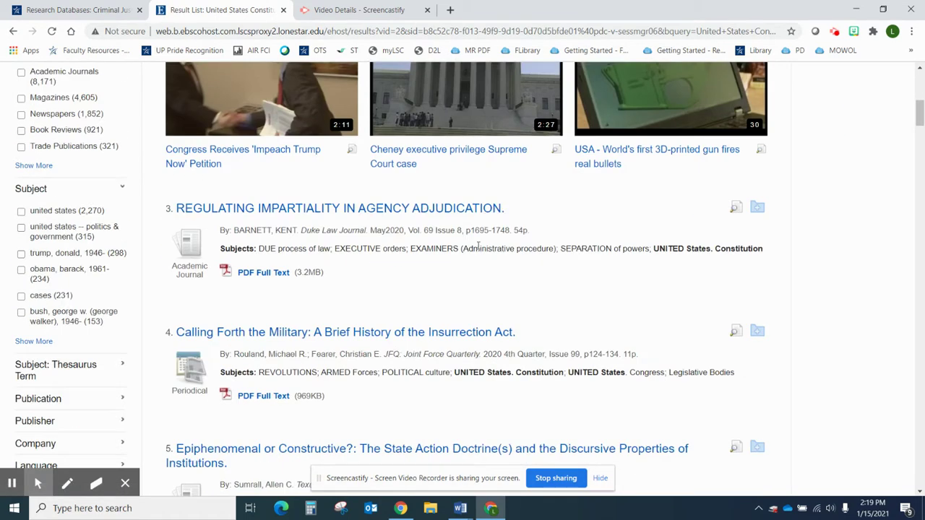
scroll(477, 246, down, 1)
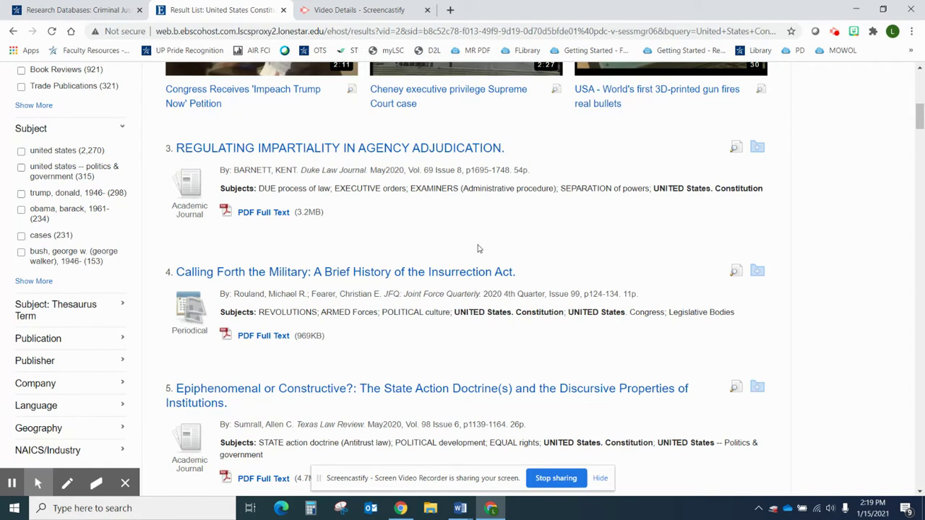
scroll(478, 246, down, 1)
scroll(477, 245, down, 2)
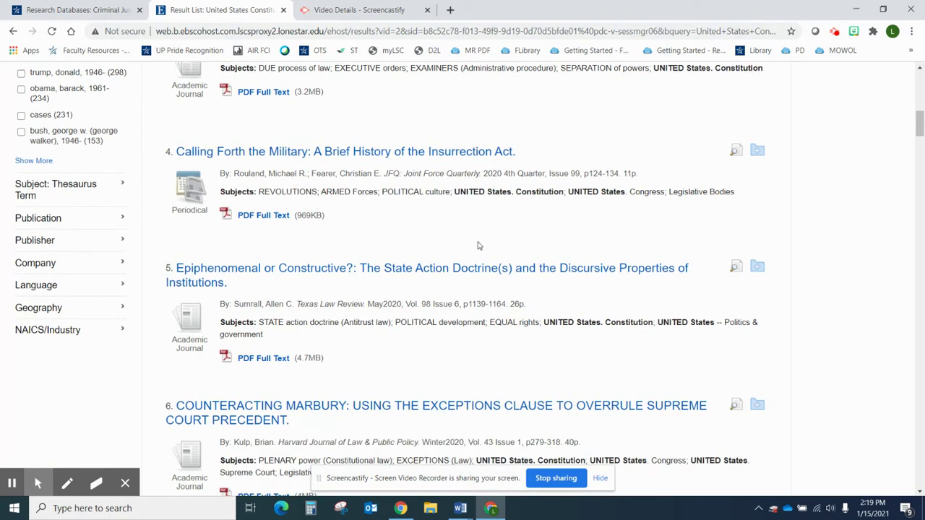
scroll(477, 244, down, 1)
scroll(478, 244, down, 2)
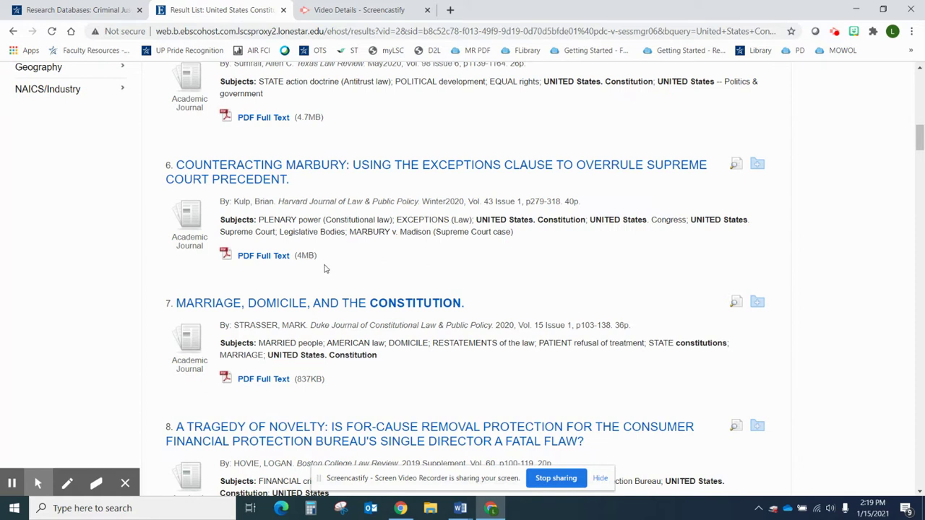
Step: Limit the search results to Scholarly (Peer Reviewed) Journals
scroll(326, 269, up, 3)
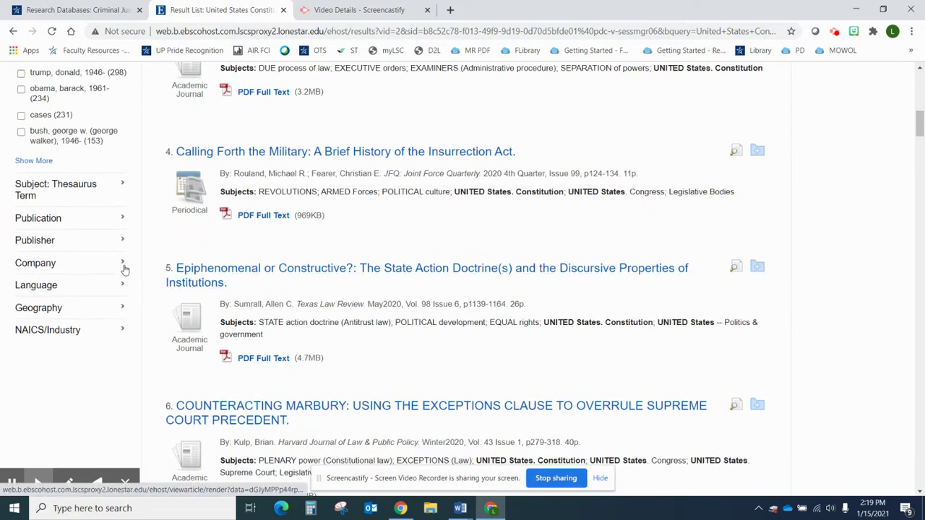
scroll(136, 272, up, 4)
scroll(131, 202, up, 1)
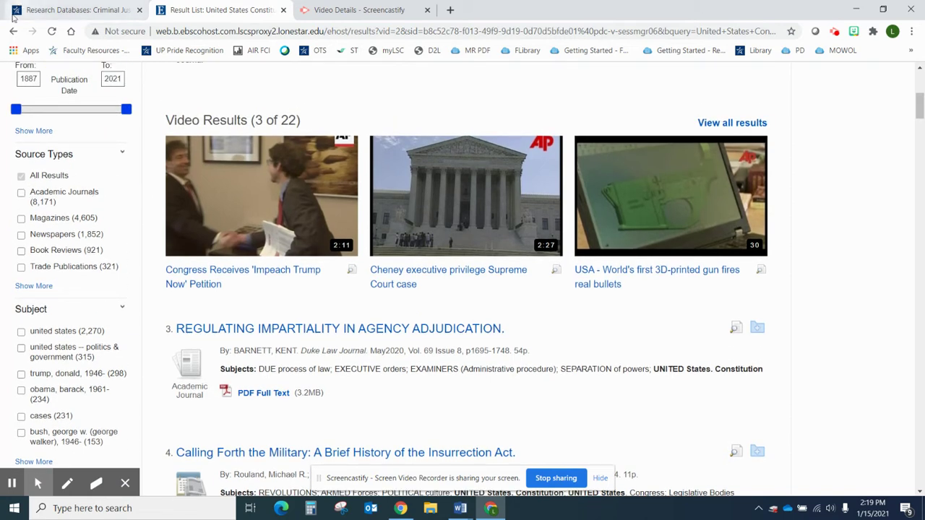
scroll(17, 288, up, 5)
scroll(33, 215, down, 1)
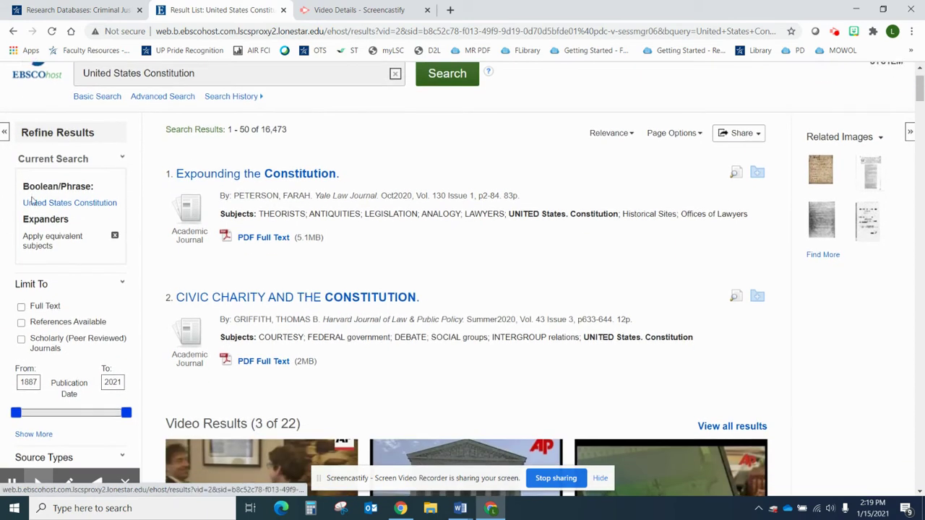
scroll(54, 189, down, 3)
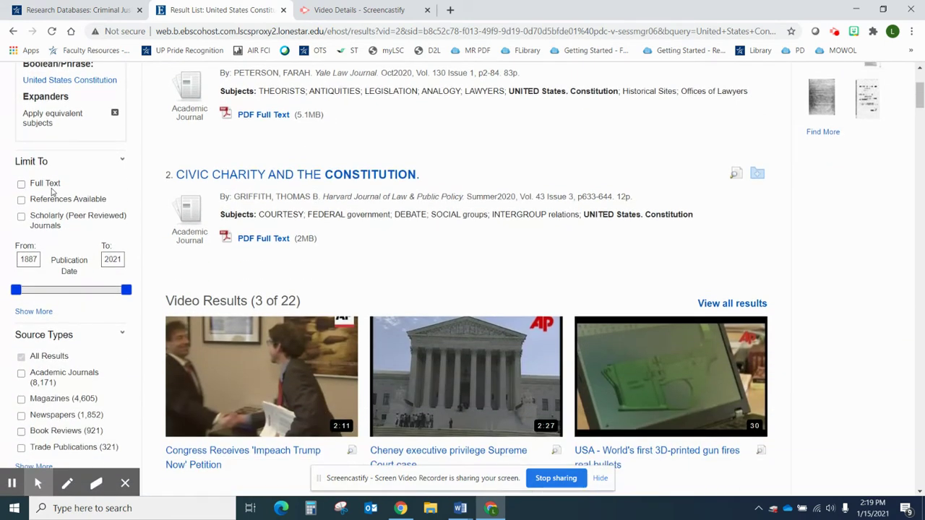
scroll(52, 190, down, 1)
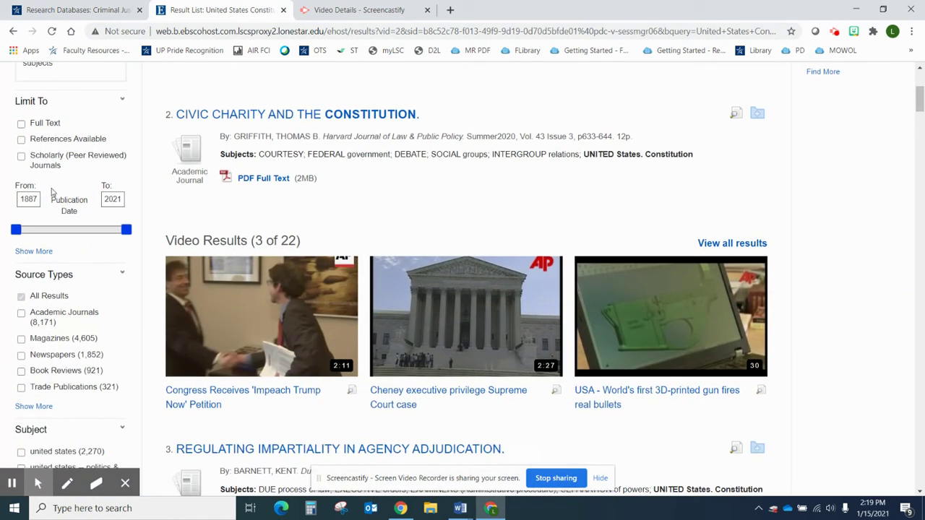
click(21, 157)
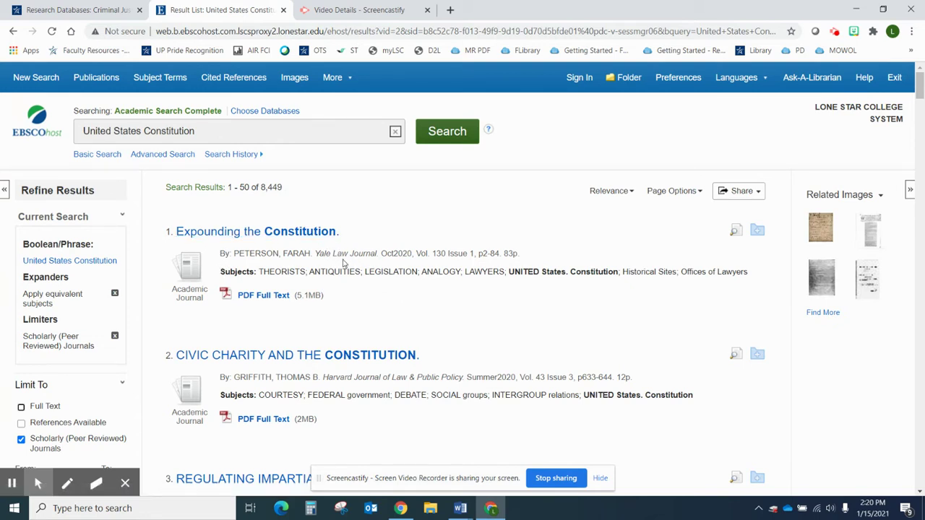
Step: Narrow the publication date range of the results to start at 1938
scroll(347, 267, down, 1)
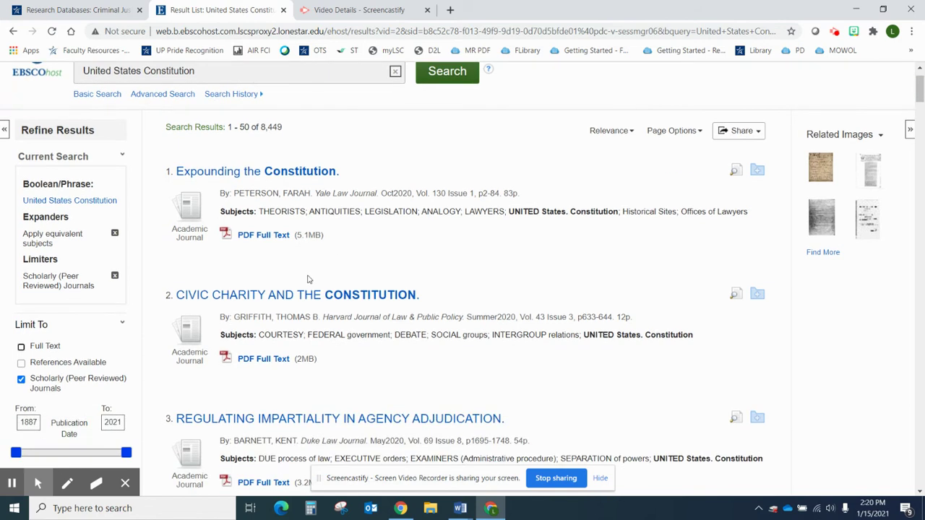
scroll(301, 268, down, 3)
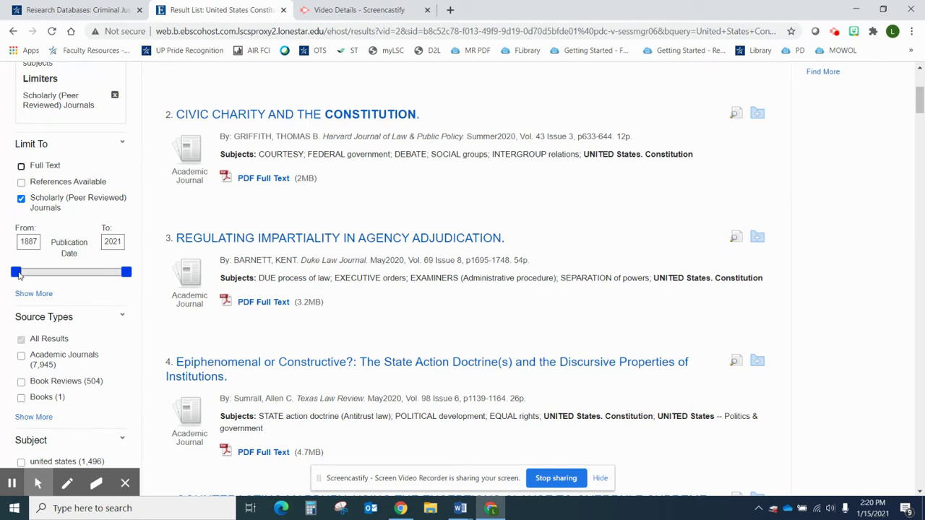
drag(18, 275, 59, 276)
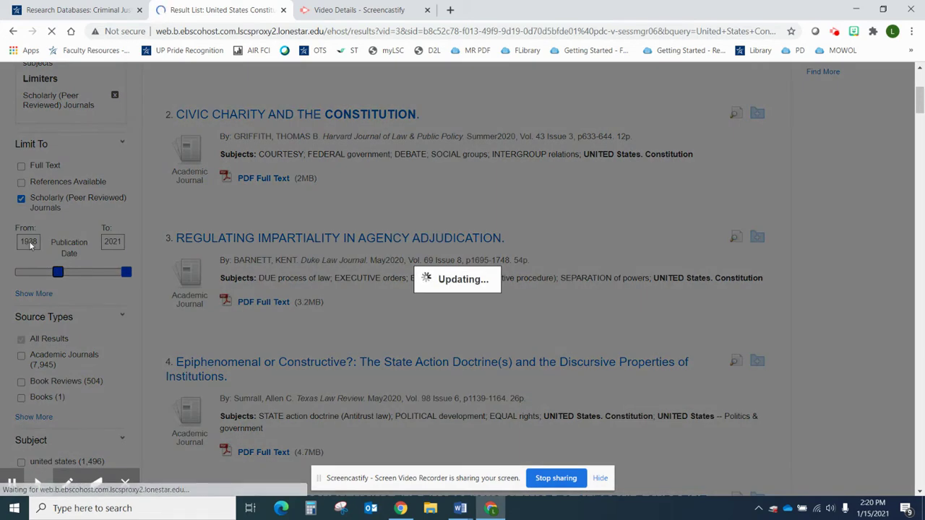
scroll(63, 320, down, 4)
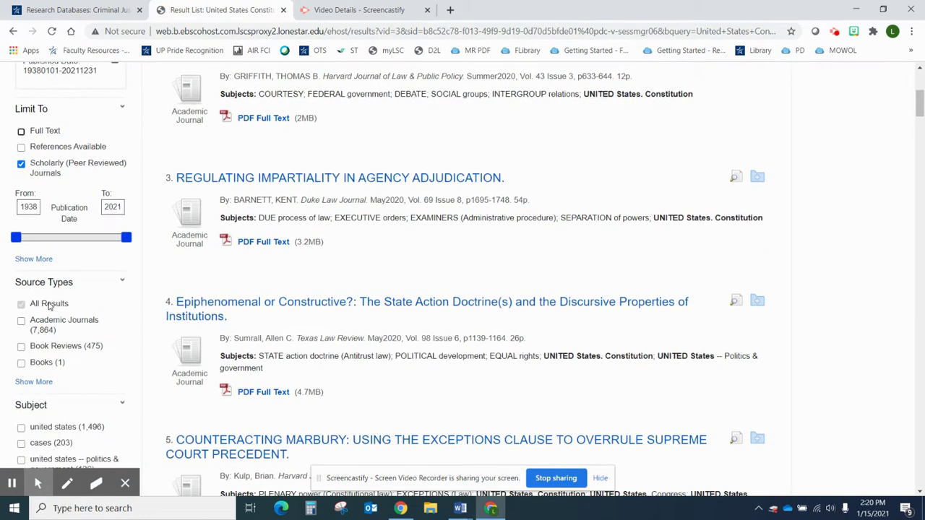
Step: Set the start of the results' publication date range to 1970 and apply it
click(32, 206)
double_click(31, 207)
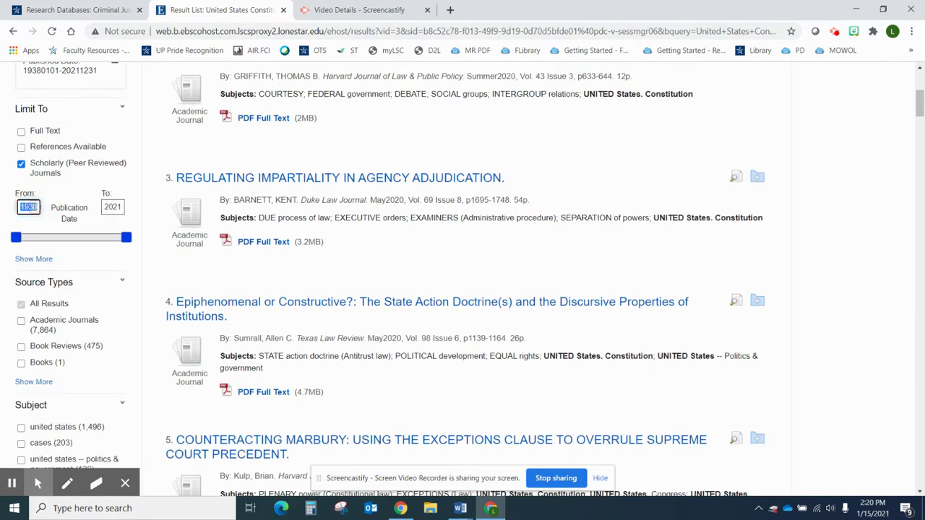
text(1970)
key(Return)
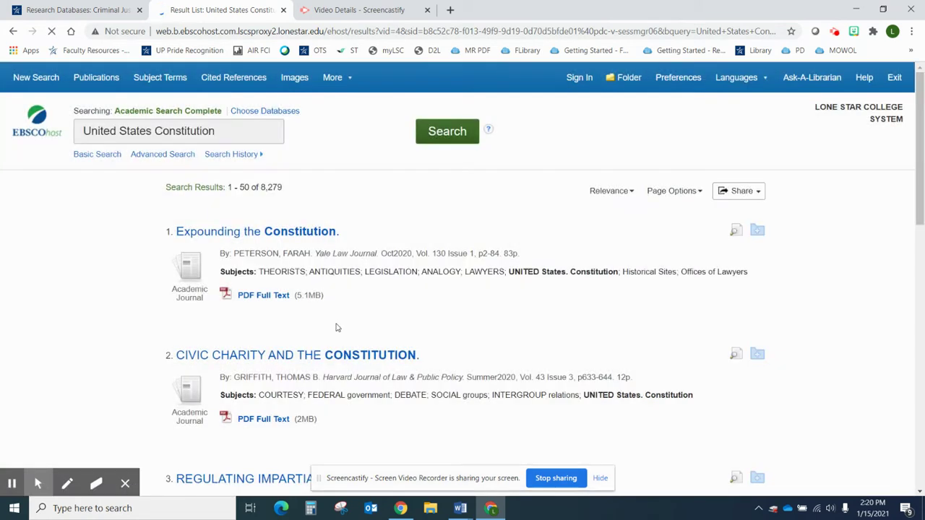
Step: Limit the results to the Academic Journals source type and skim the filtered article list
scroll(422, 314, down, 3)
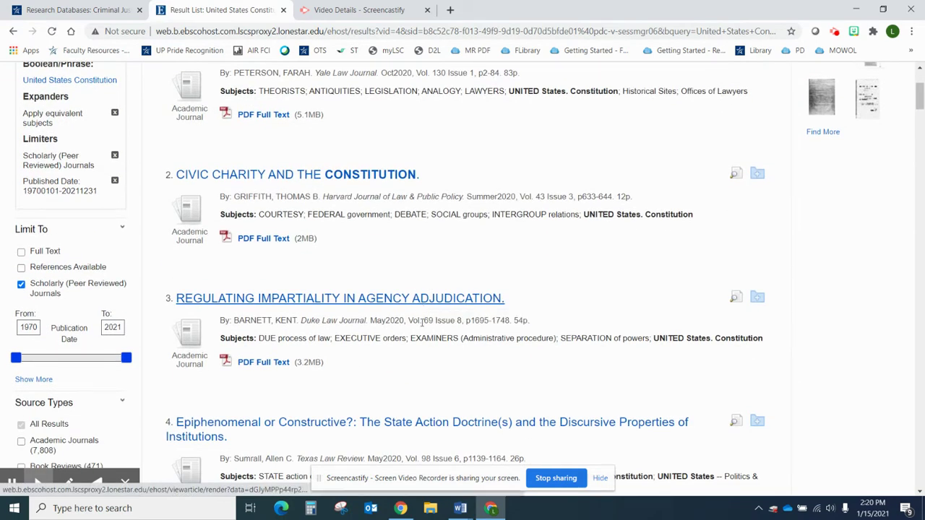
scroll(336, 360, down, 1)
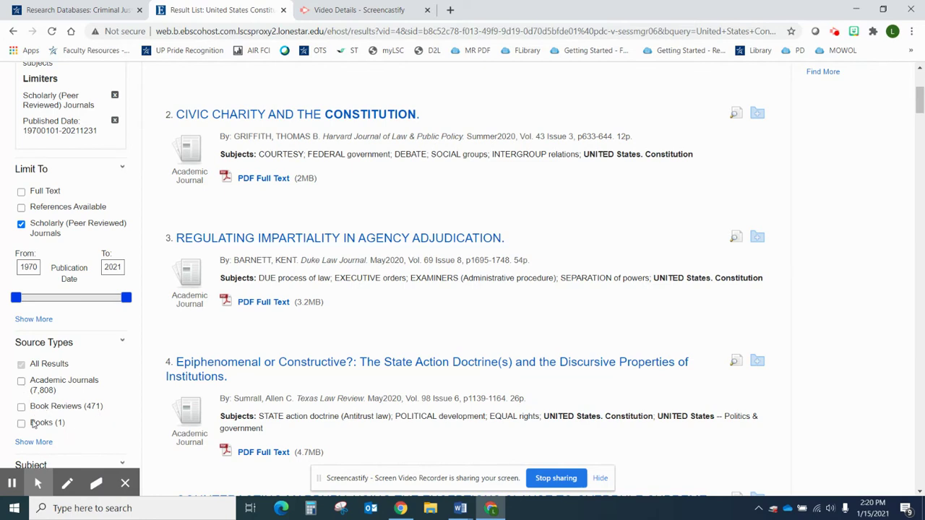
click(21, 383)
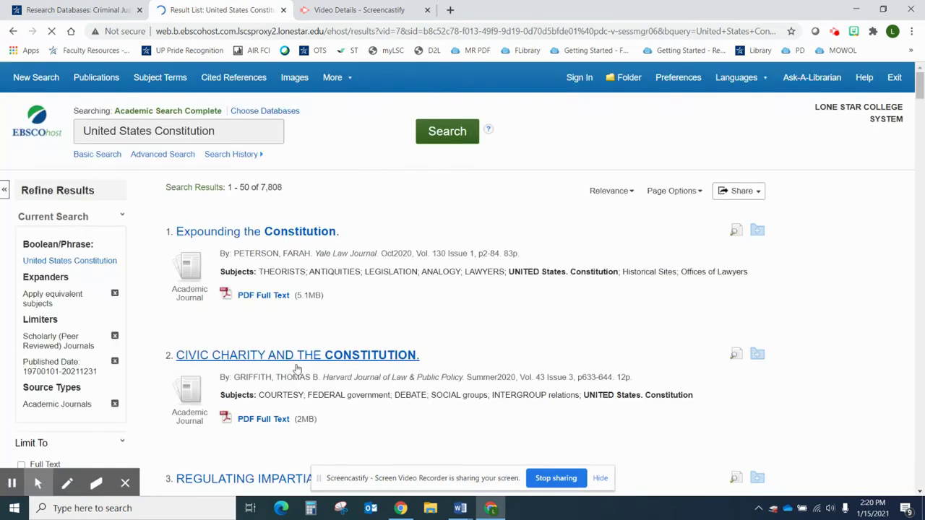
scroll(442, 297, down, 10)
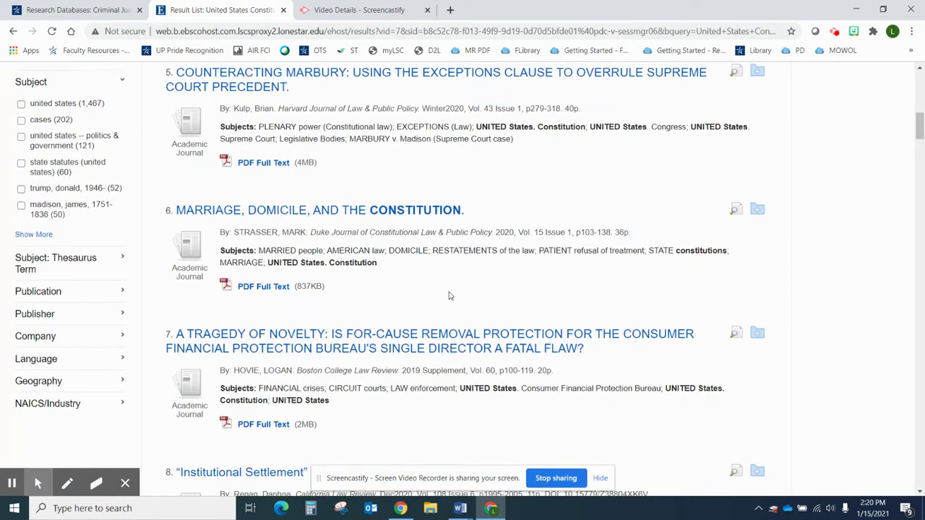
scroll(448, 296, down, 7)
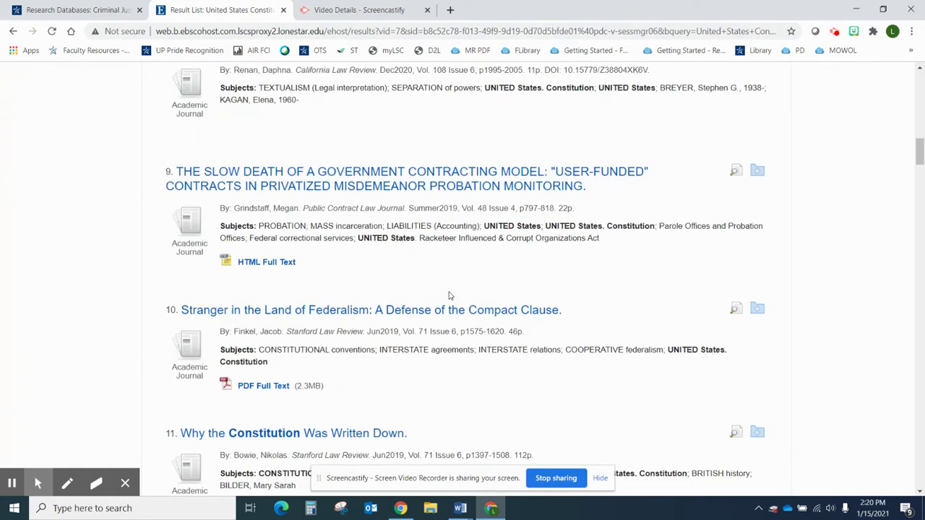
scroll(448, 296, down, 3)
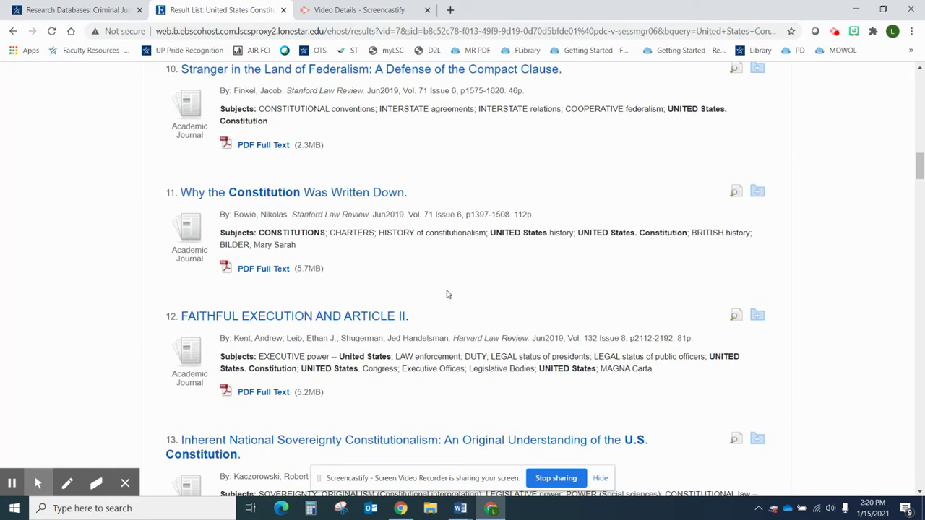
scroll(445, 294, up, 18)
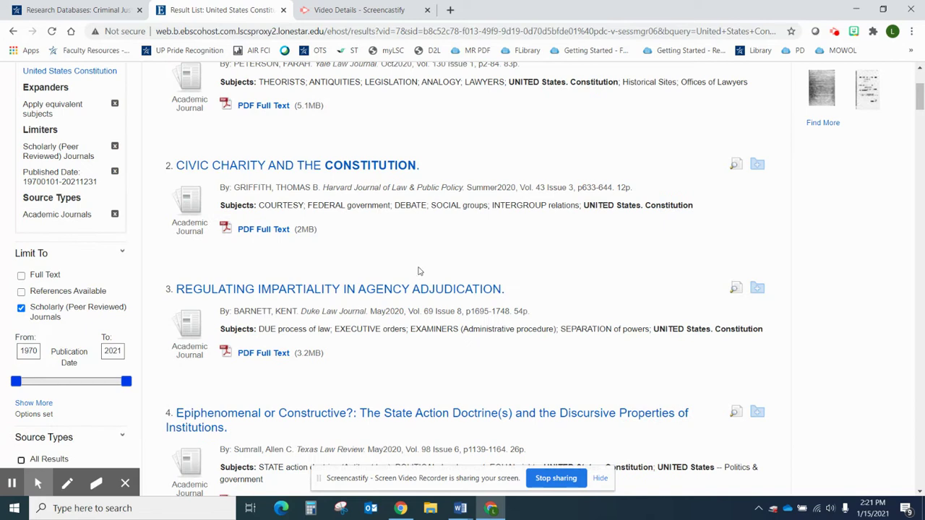
Step: Return to the library's research database list and open JSTOR
click(36, 9)
click(138, 303)
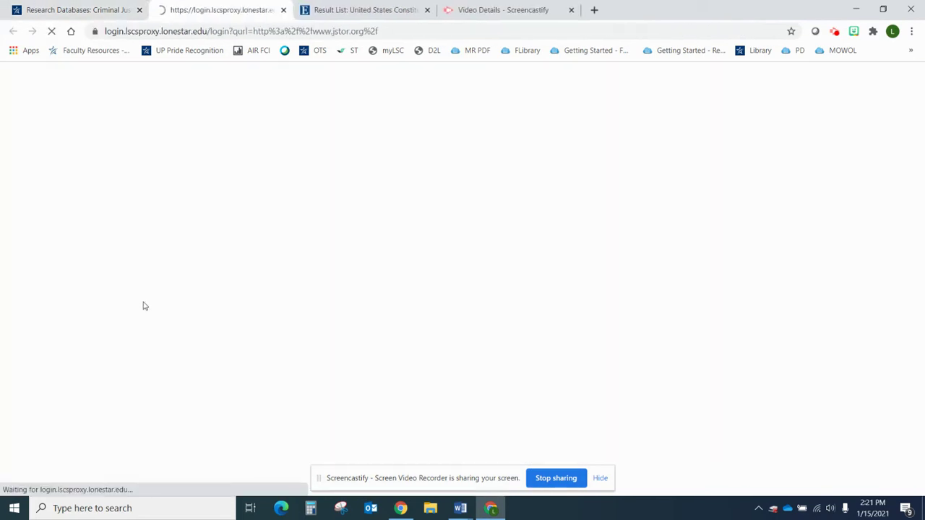
click(412, 381)
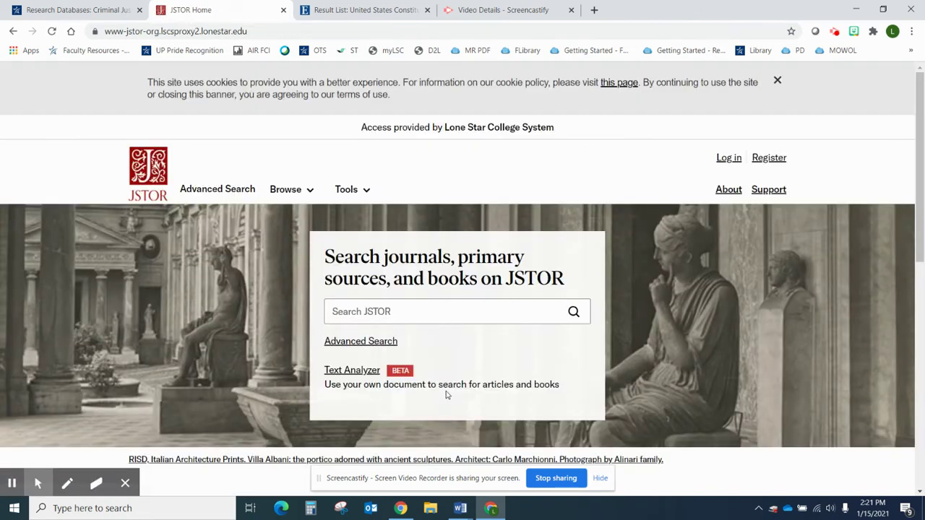
Step: Search JSTOR for "United States Constitution"
click(423, 309)
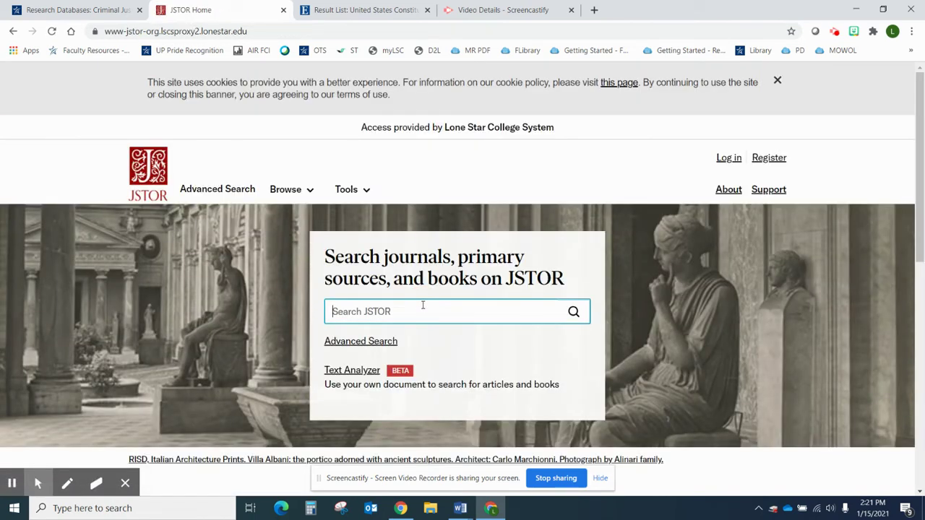
text(United)
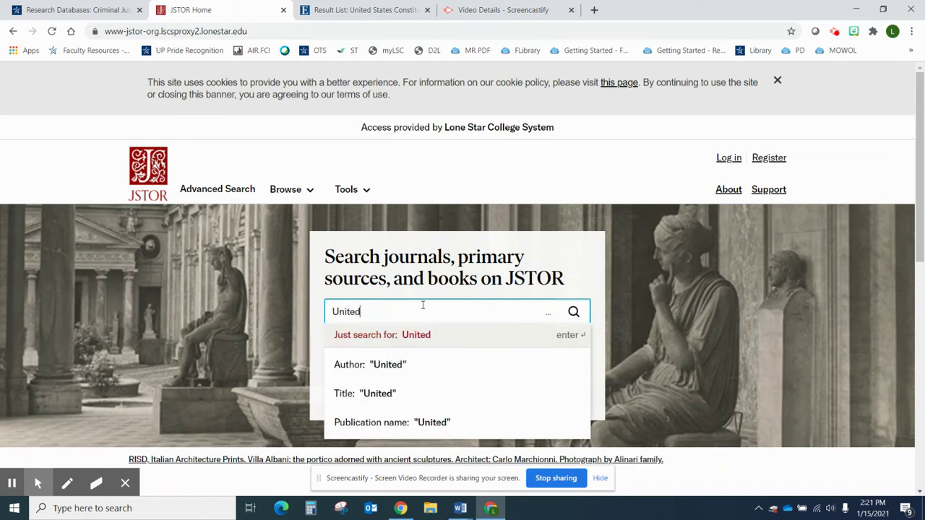
text( States Constitu)
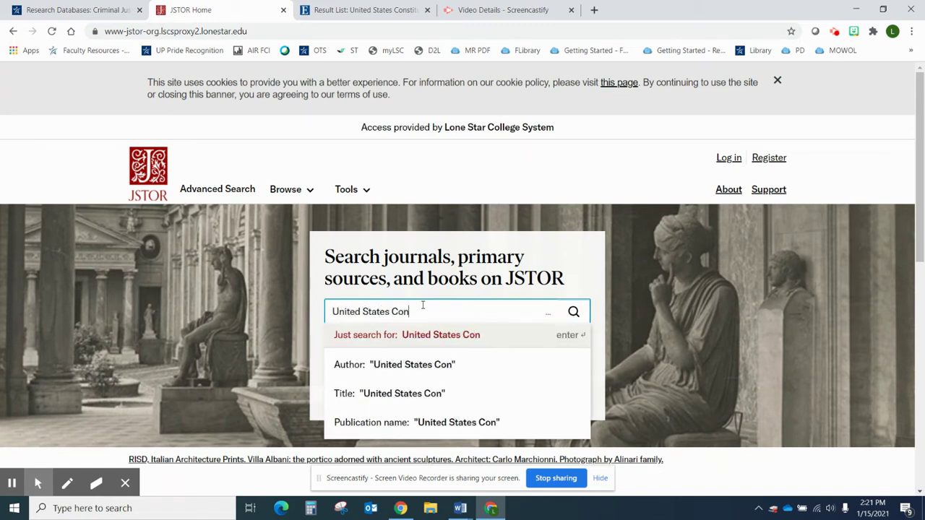
text(tion)
key(Return)
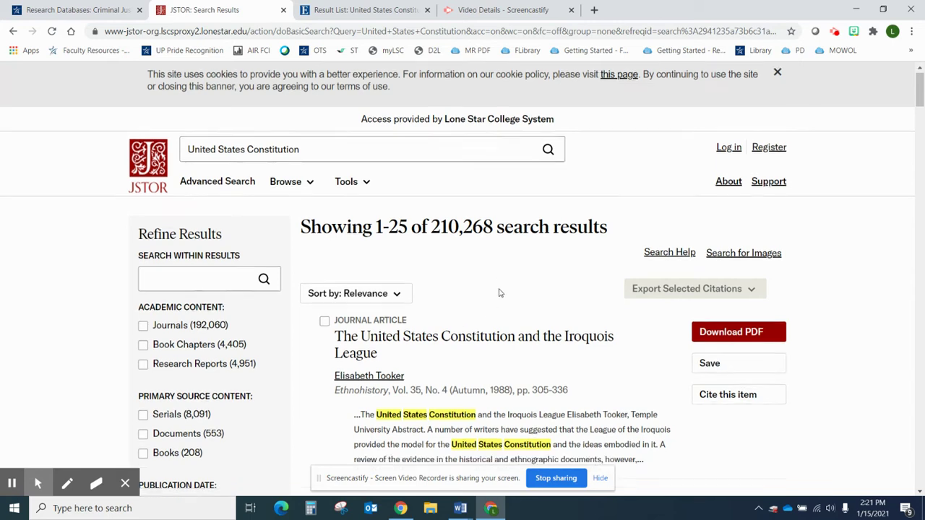
Step: Limit the JSTOR results to Journals under academic content
scroll(499, 296, down, 1)
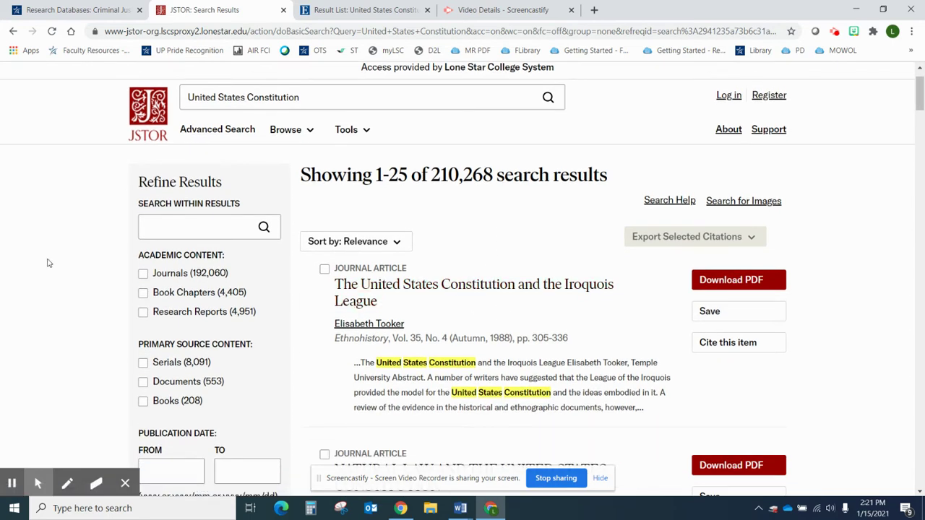
scroll(62, 246, down, 1)
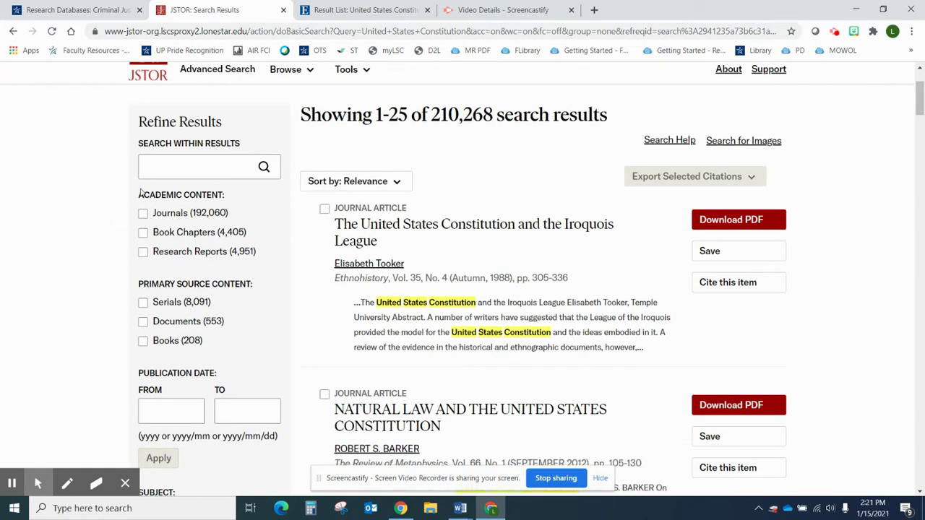
click(143, 216)
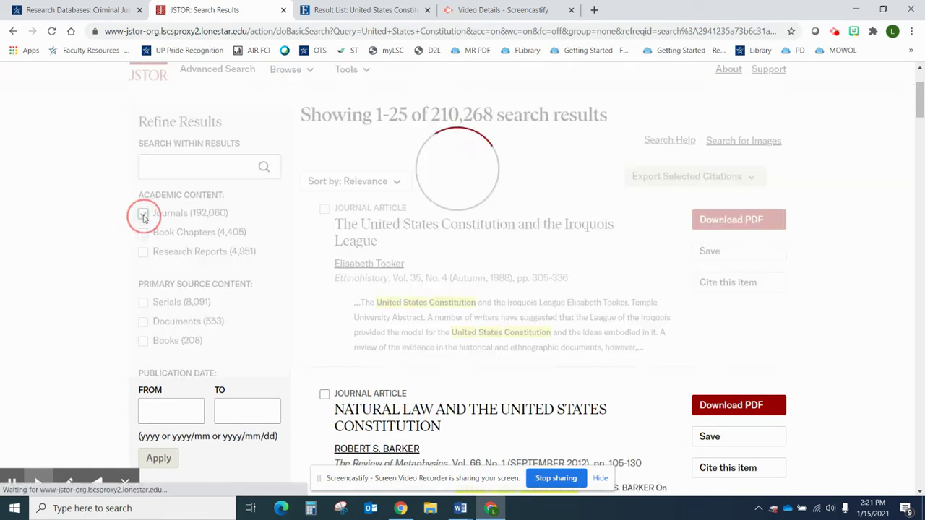
Step: Restrict the JSTOR results to publication dates from 2000 to 2021 and apply the range
scroll(144, 219, down, 4)
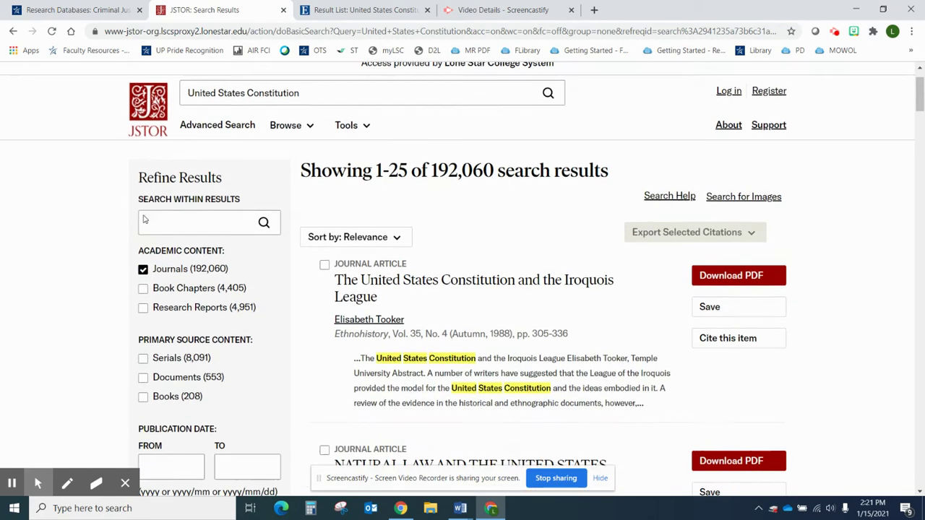
click(172, 295)
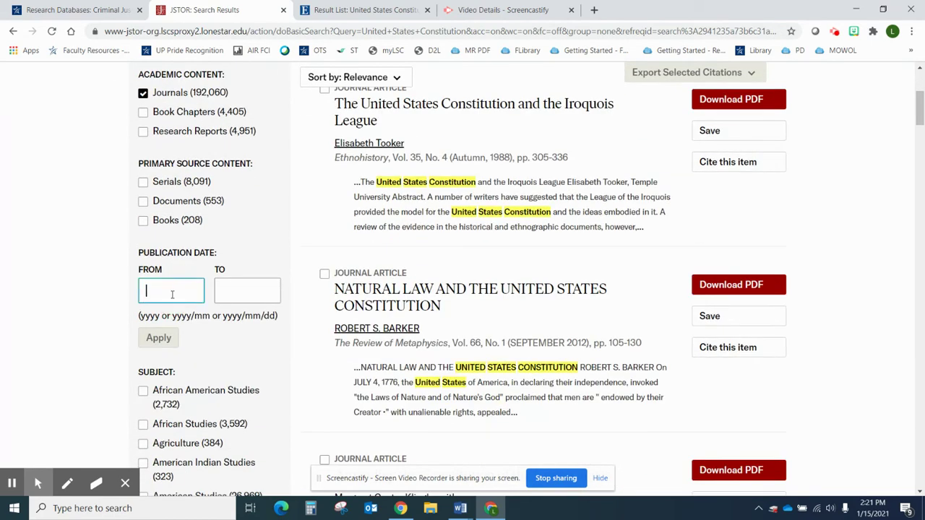
text(1)
key(BackSpace)
text(2000)
key(Tab)
text(2021)
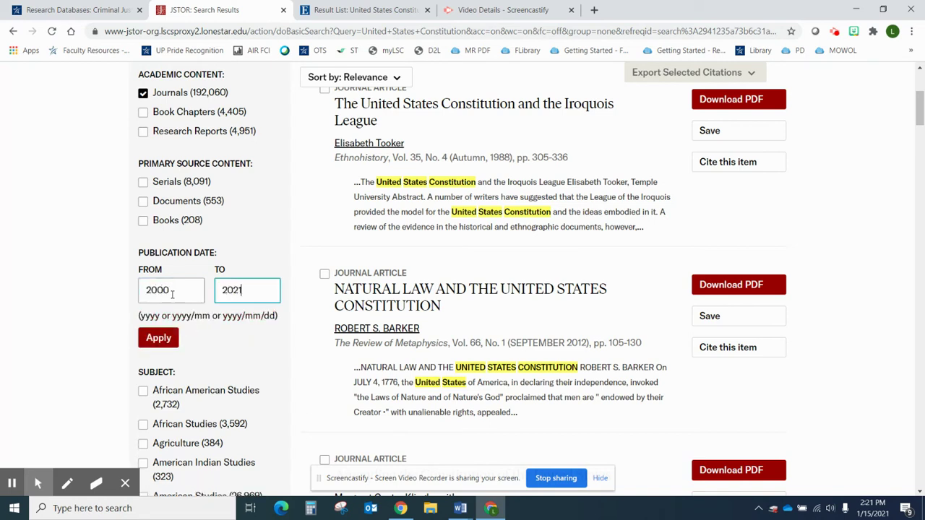
scroll(231, 448, down, 2)
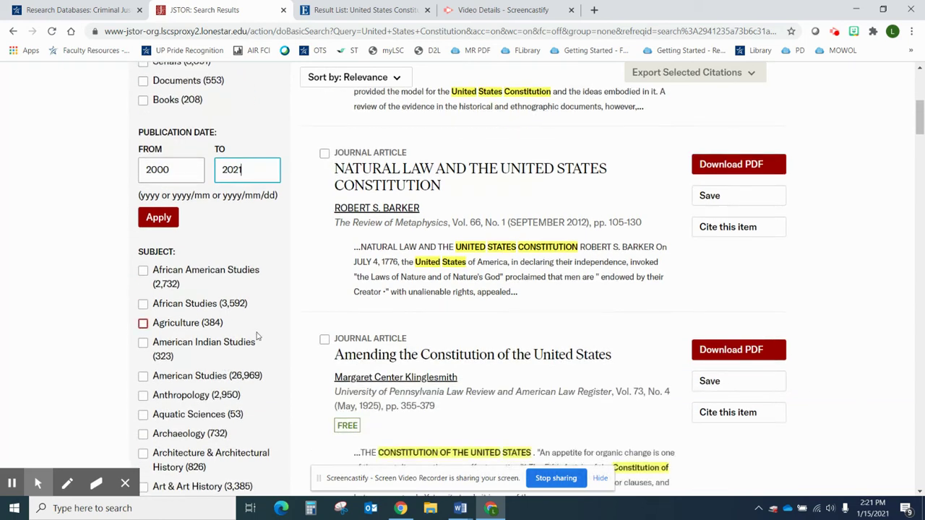
scroll(242, 252, down, 2)
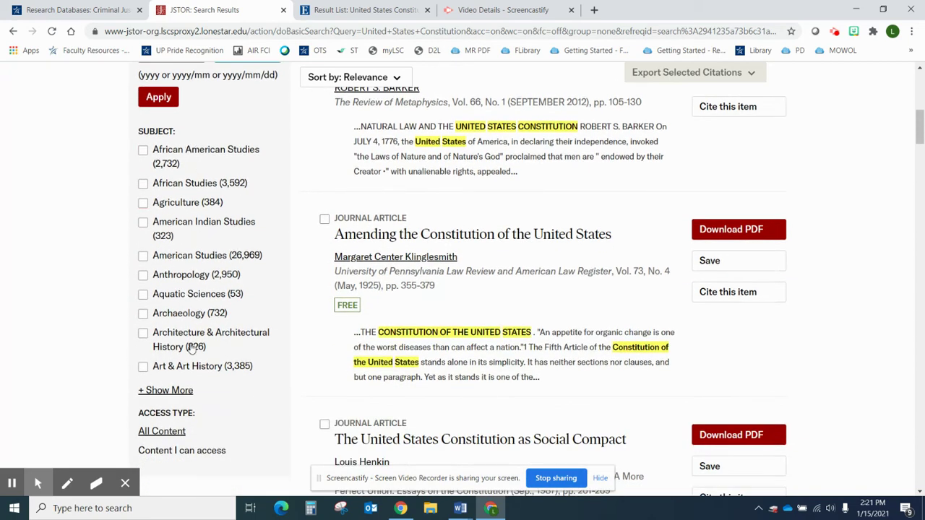
click(158, 99)
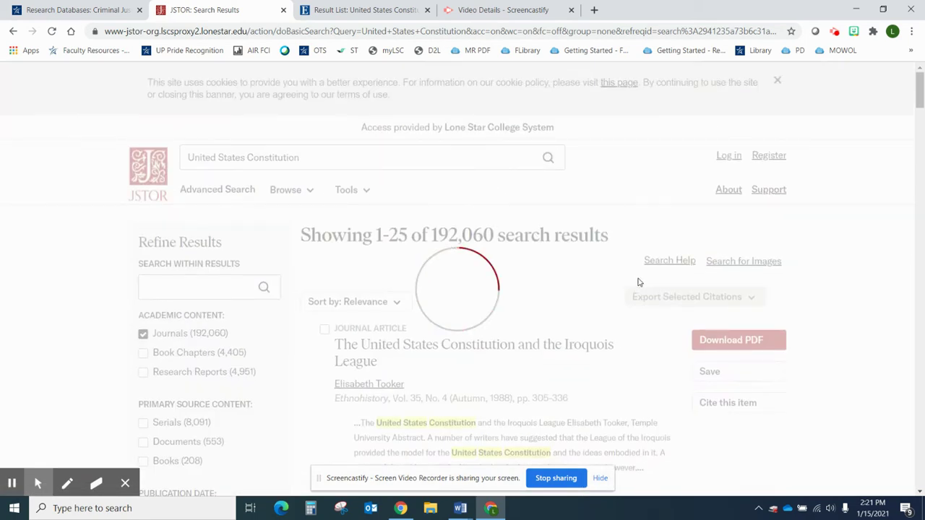
Step: Search within the JSTOR results for "supremacy clause"
scroll(630, 254, down, 1)
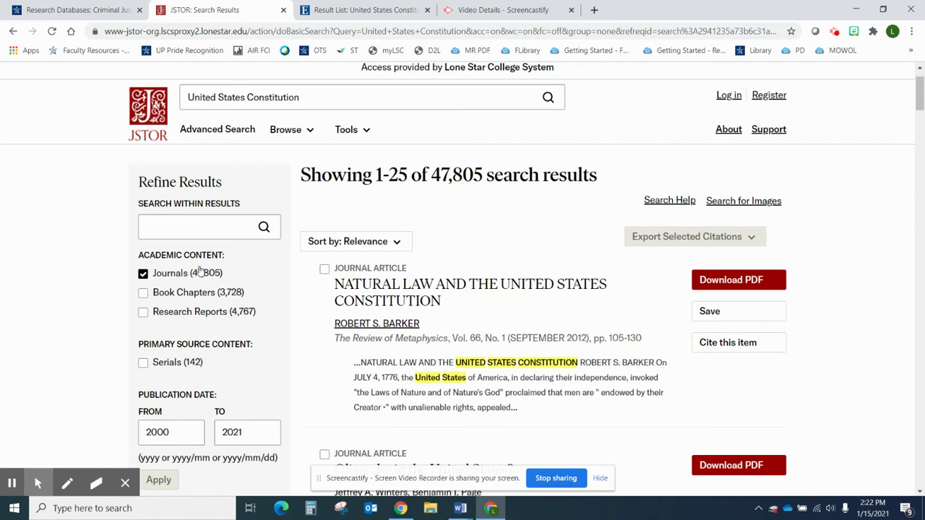
click(169, 229)
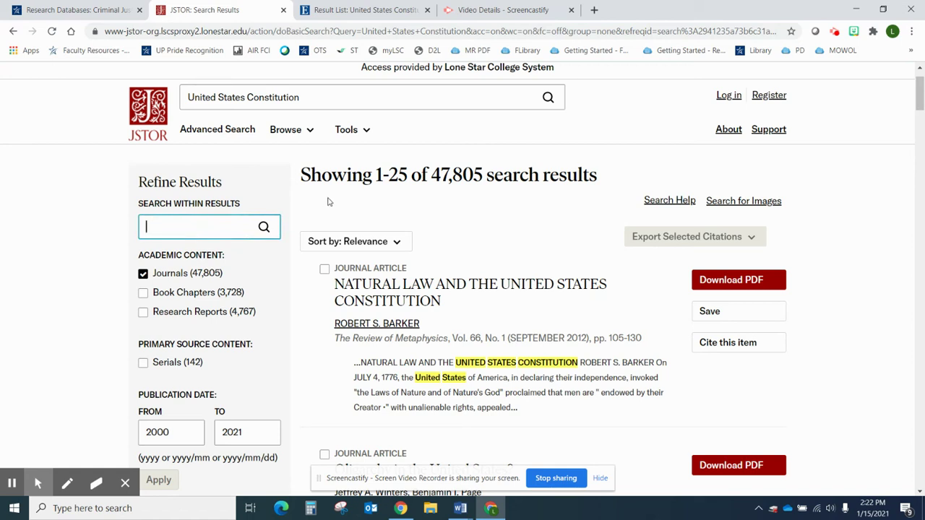
text(supremacy clause)
key(Return)
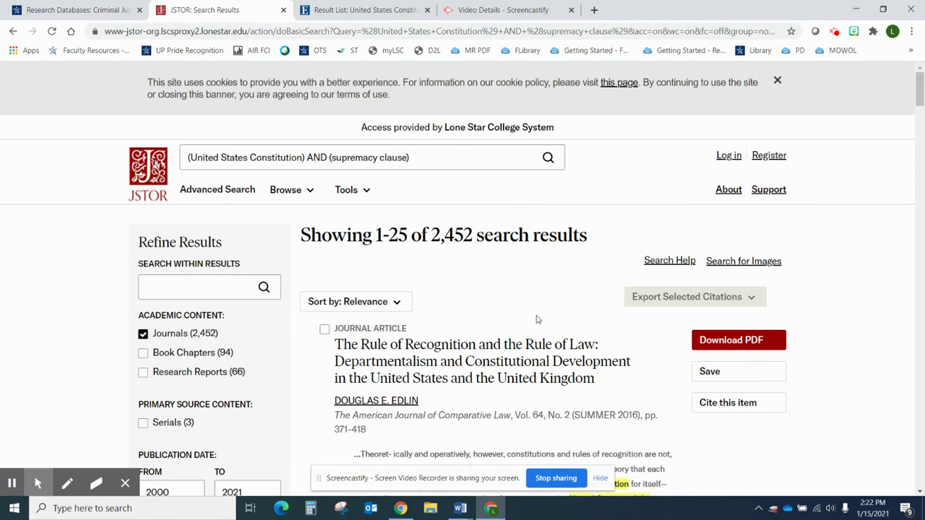
Step: Look through the narrowed JSTOR results, checking article titles, journals and highlighted search terms
scroll(537, 318, down, 1)
scroll(538, 316, down, 2)
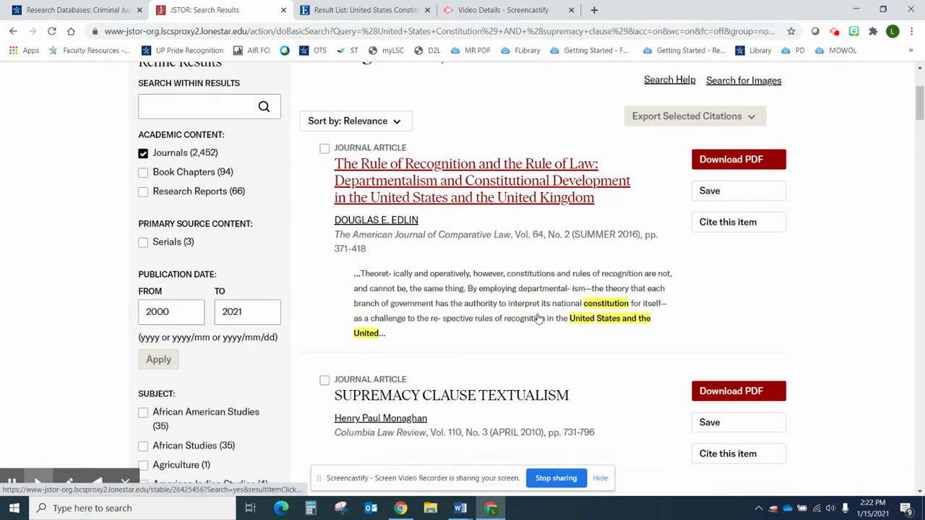
scroll(537, 314, up, 3)
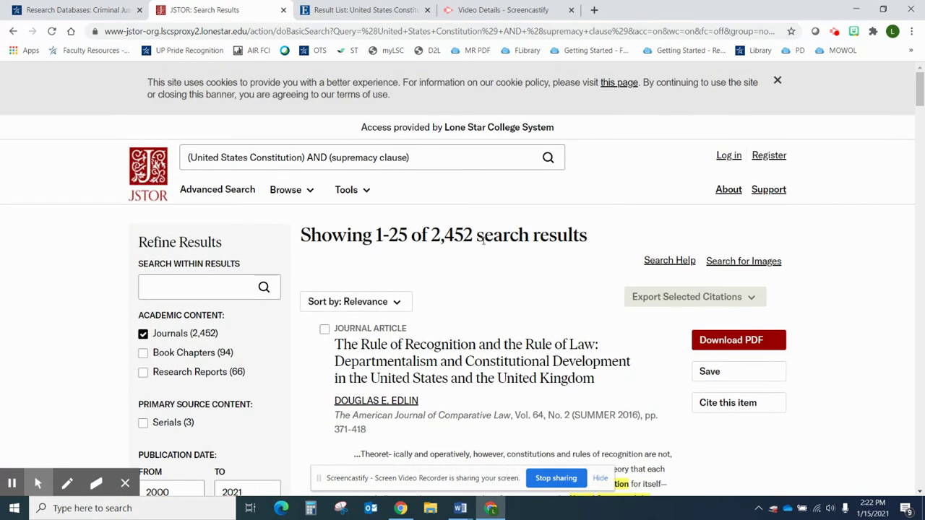
scroll(432, 250, down, 3)
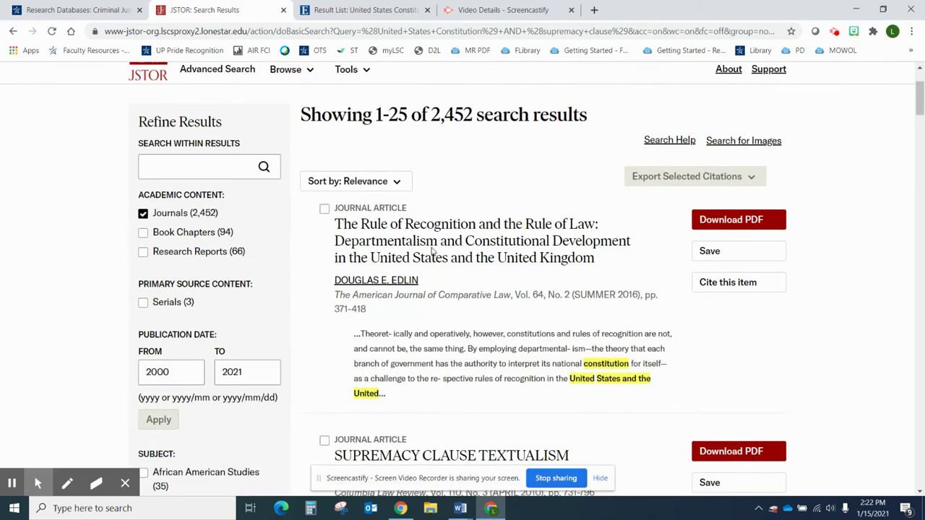
scroll(436, 237, down, 5)
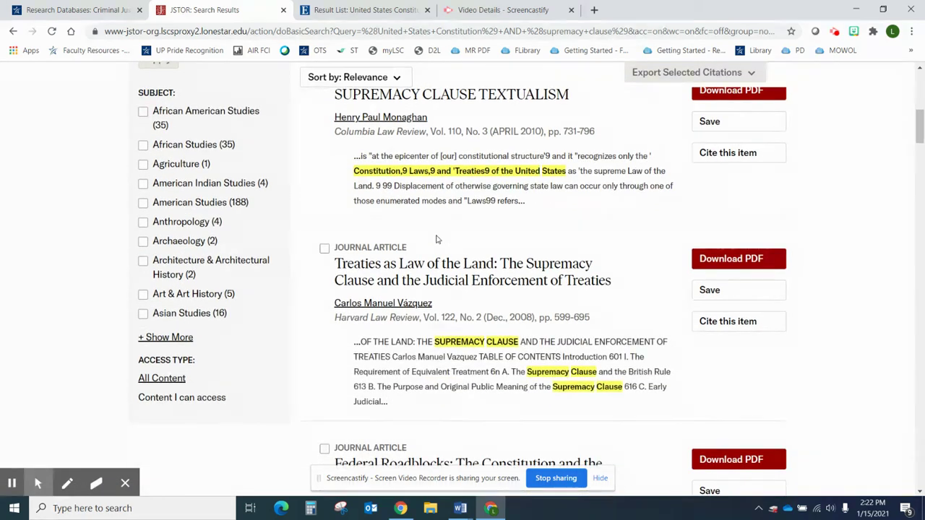
scroll(438, 239, down, 2)
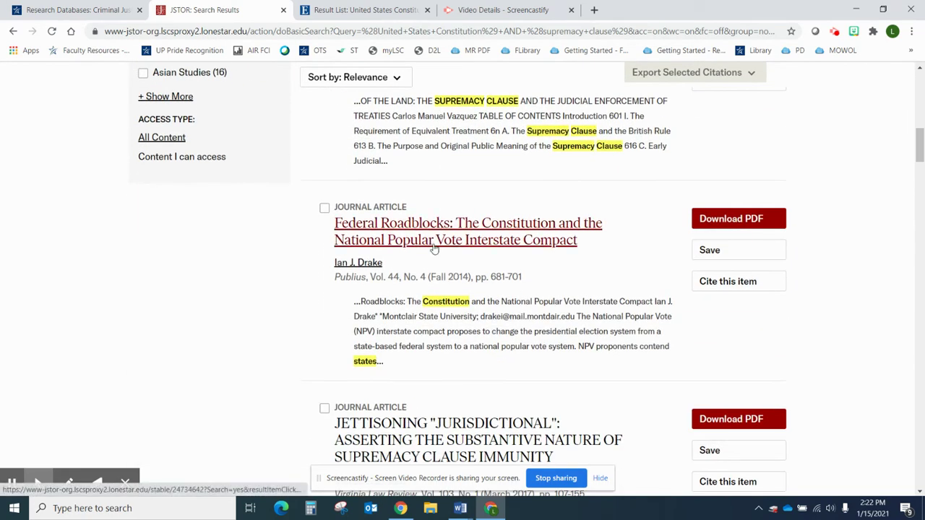
Step: Add AND (congress) to the existing JSTOR query and run the search for (United States Constitution) AND (supremacy clause) AND (congress)
scroll(429, 250, up, 10)
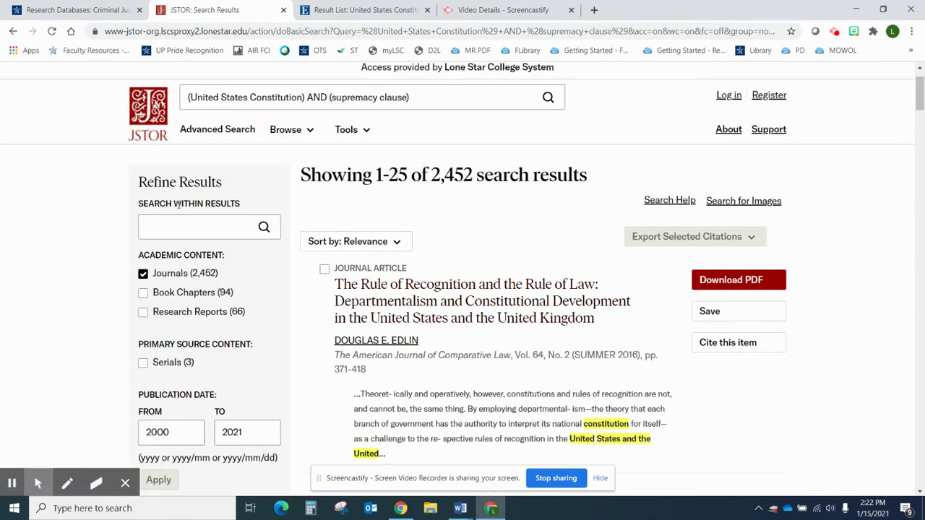
click(186, 227)
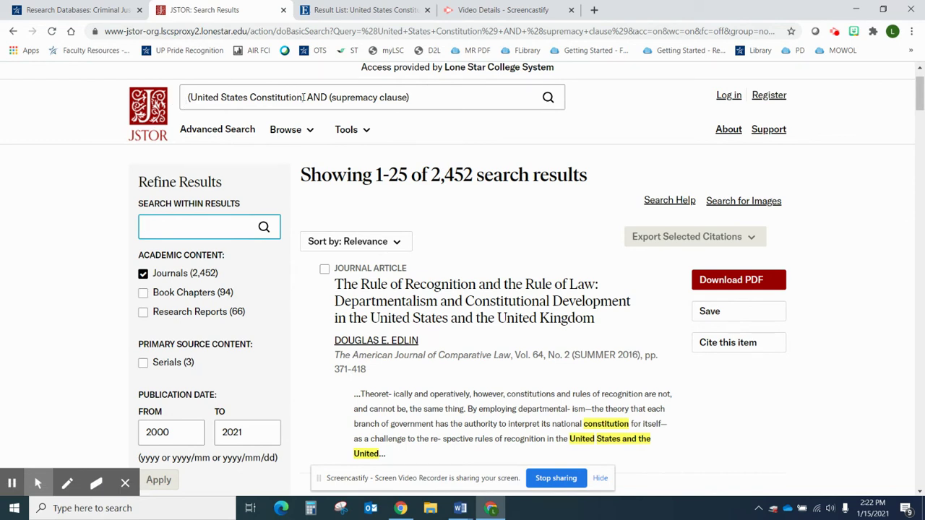
click(416, 99)
text(AND)
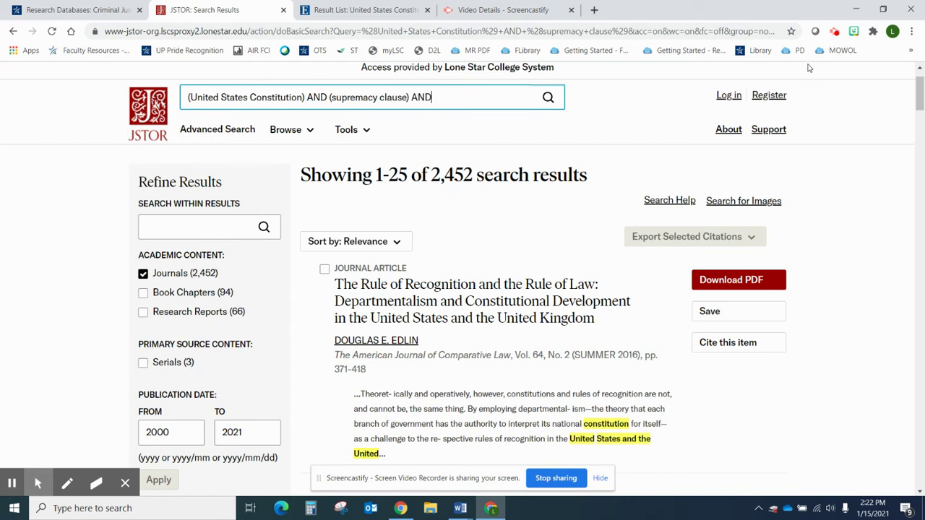
text( (congress)
key(Return)
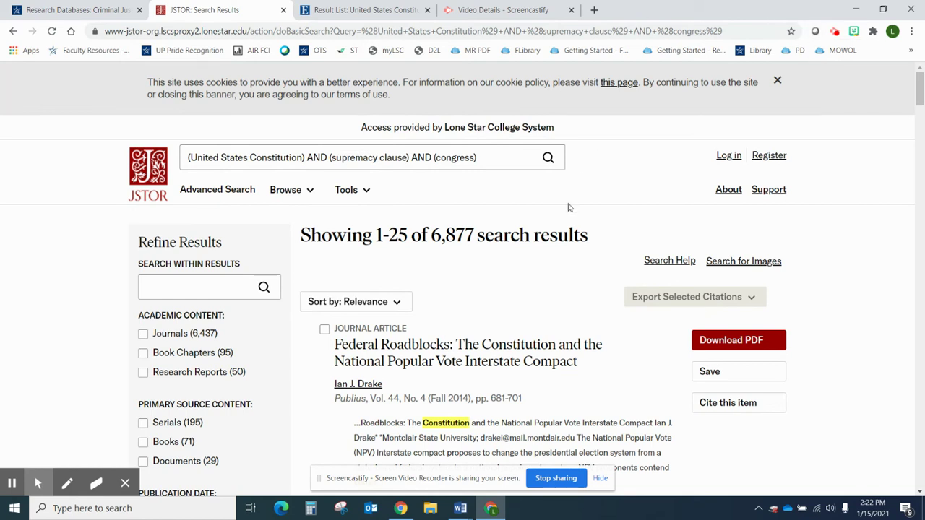
Step: Look through the results of the three-term JSTOR search, checking article titles, journals, dates and highlighted search terms
scroll(567, 216, down, 5)
scroll(563, 224, down, 3)
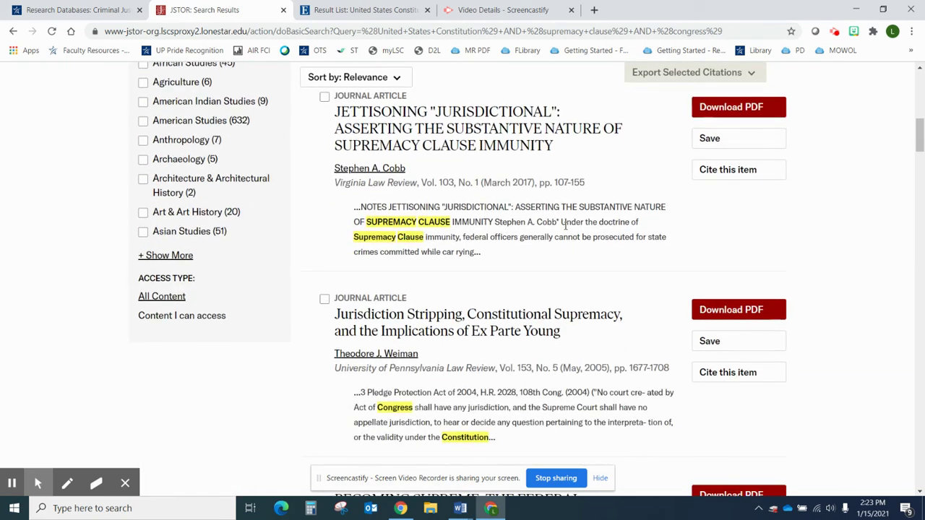
scroll(566, 226, down, 2)
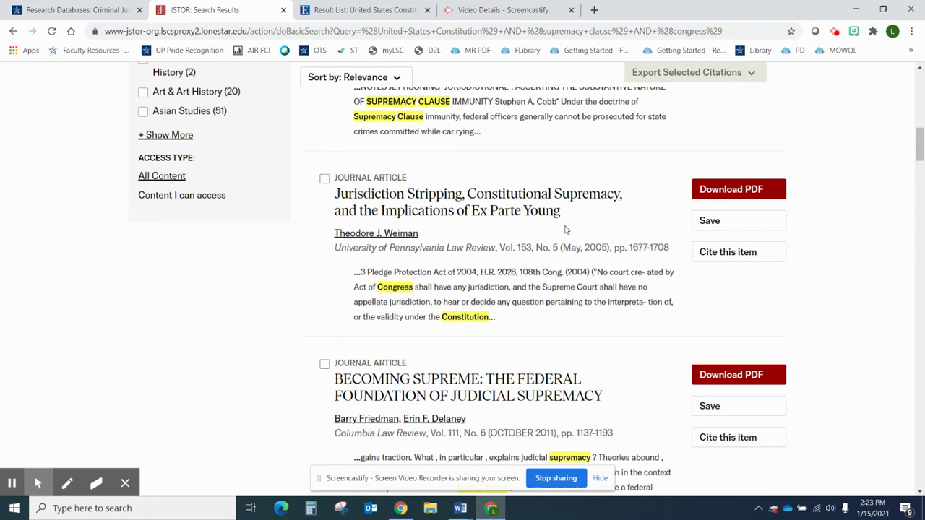
scroll(566, 230, down, 3)
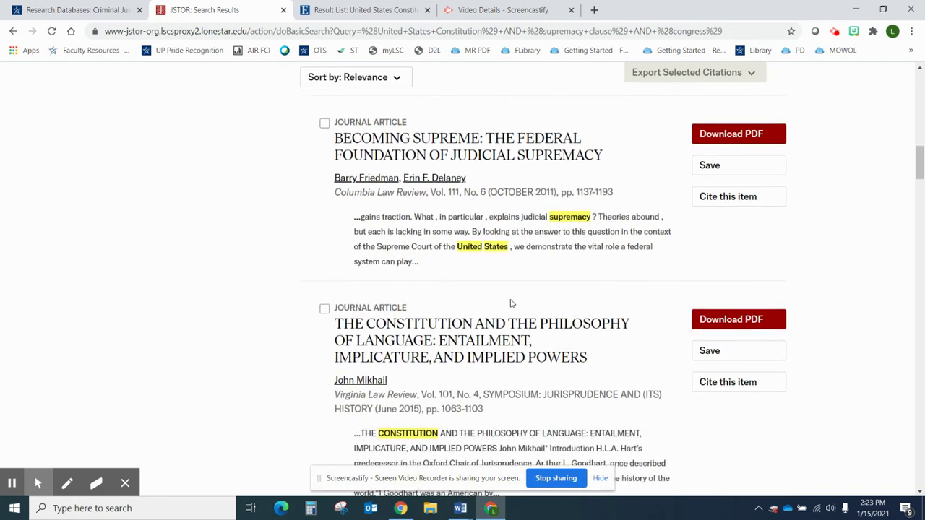
scroll(506, 298, down, 5)
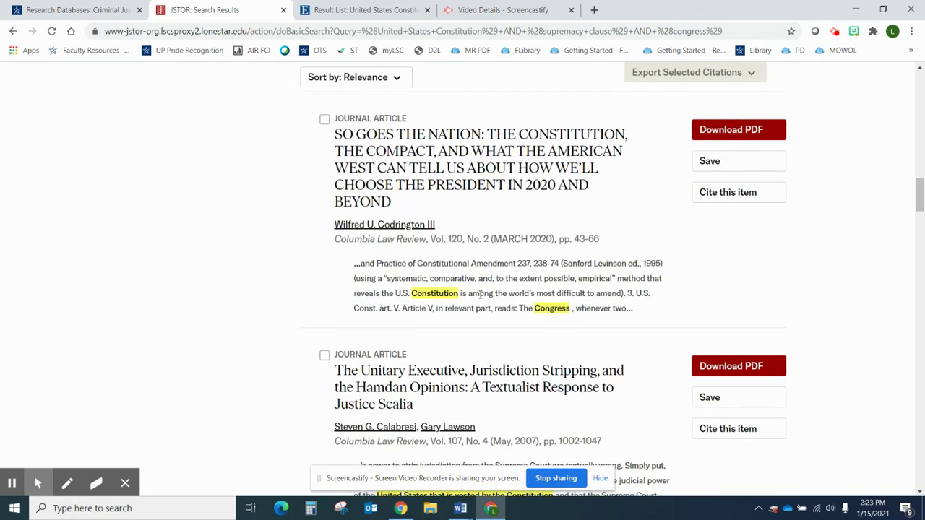
scroll(489, 292, up, 10)
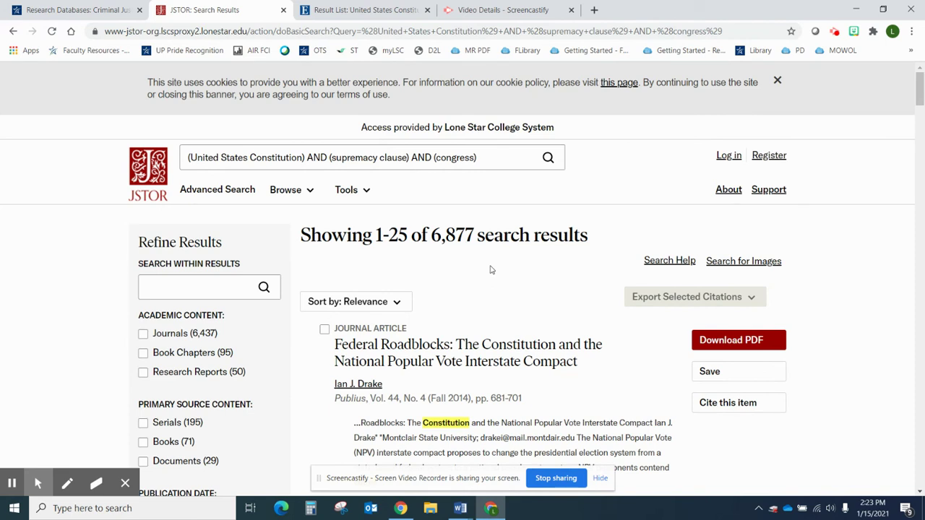